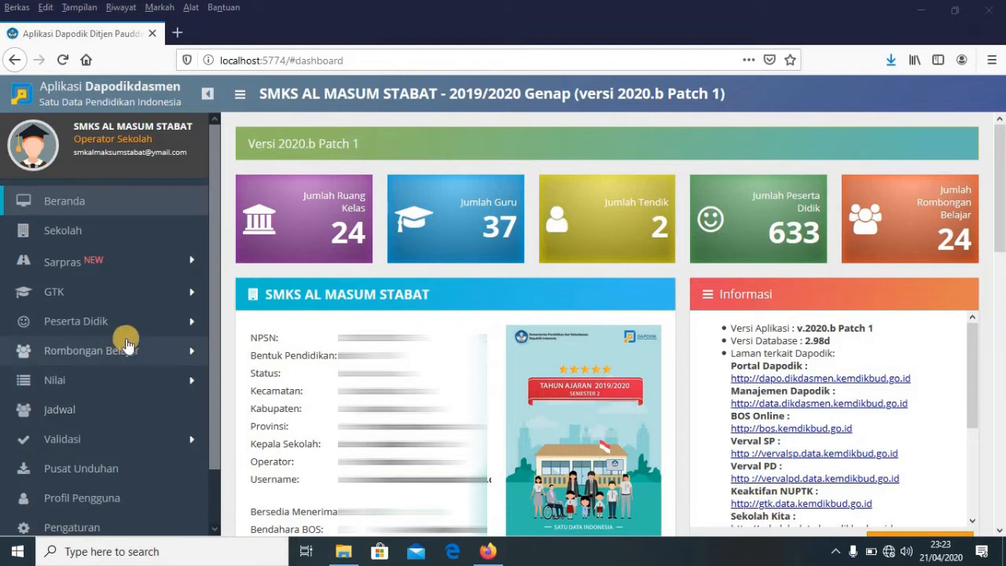
# Review the subjects, teachers and hours in the Pembelajaran list of the regular class X AP 1, and close the list.
pyautogui.click(136, 350)
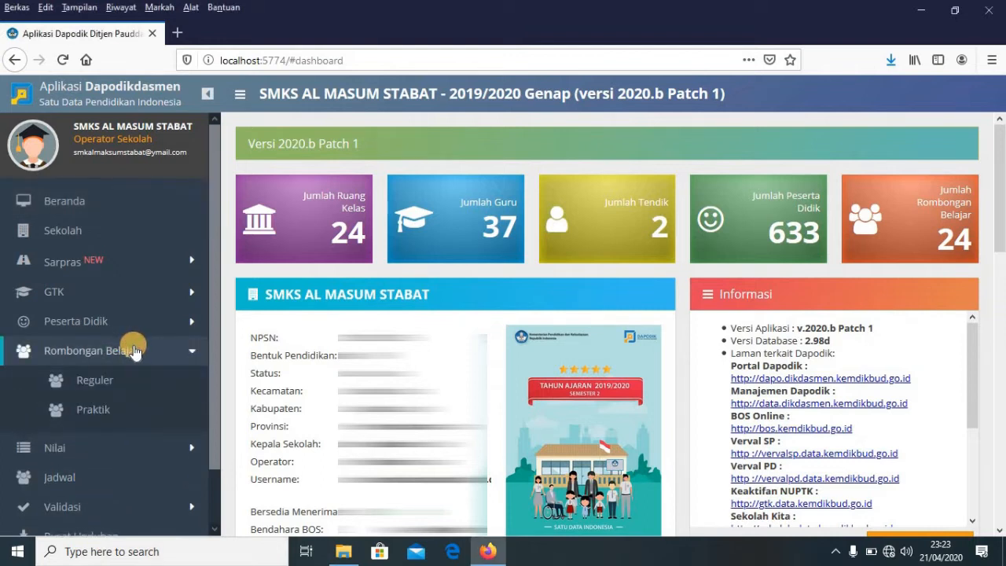
pyautogui.click(110, 380)
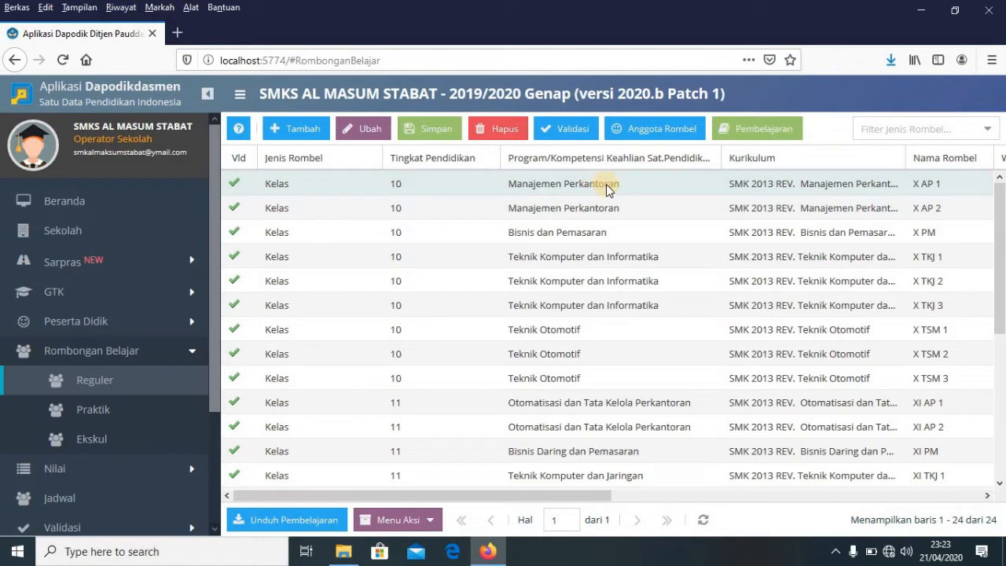
pyautogui.click(648, 183)
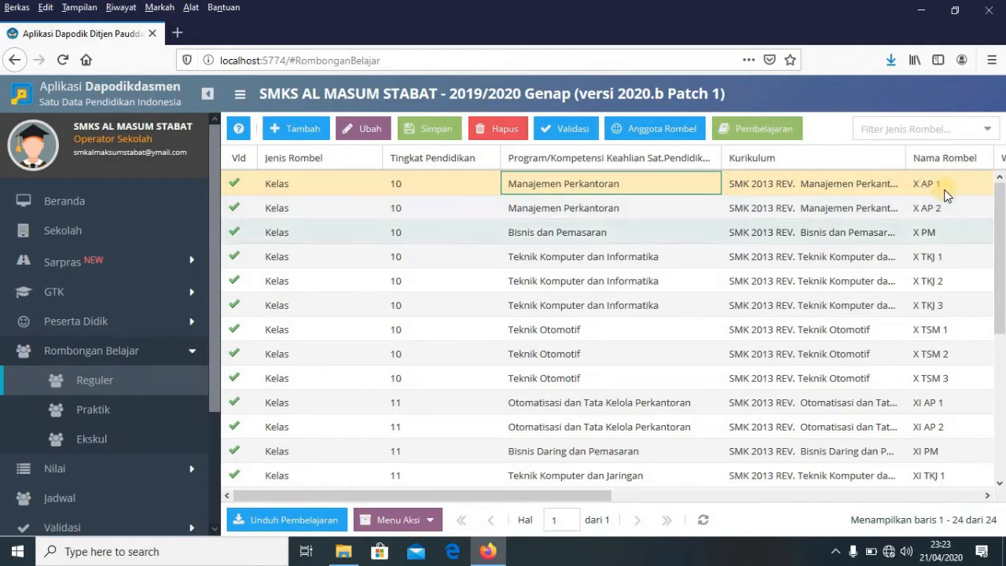
pyautogui.click(749, 118)
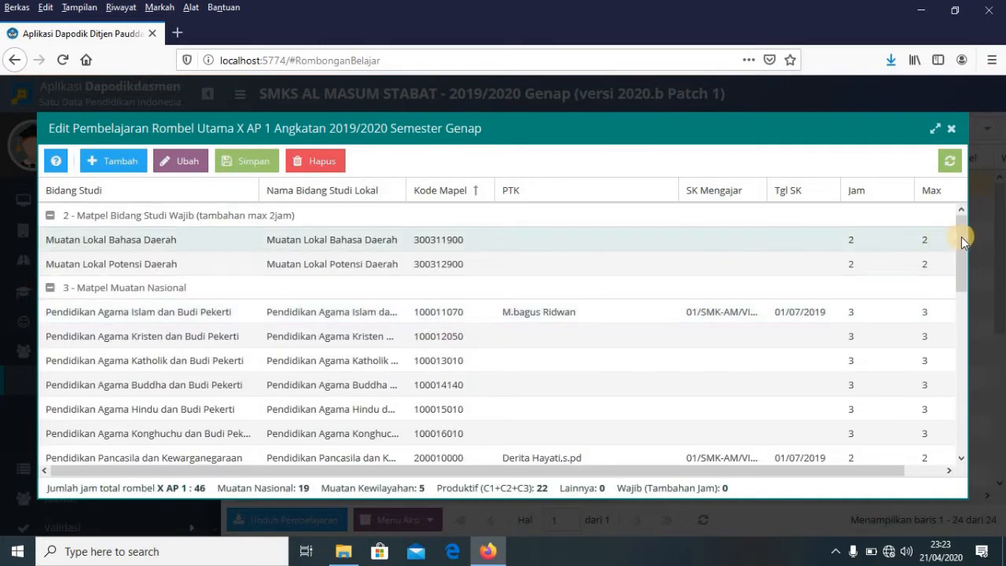
pyautogui.moveTo(963, 236); pyautogui.dragTo(952, 289)
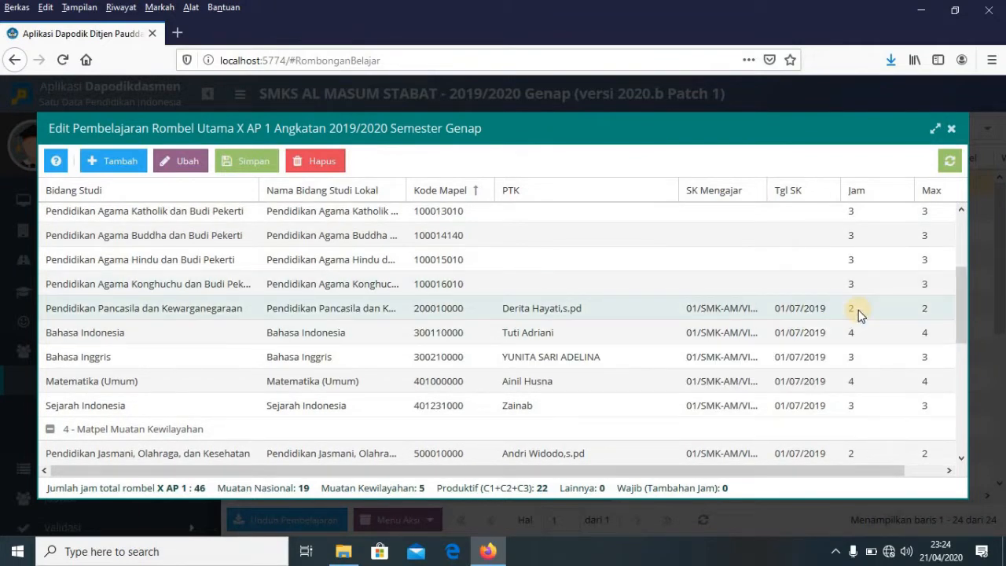
pyautogui.click(646, 343)
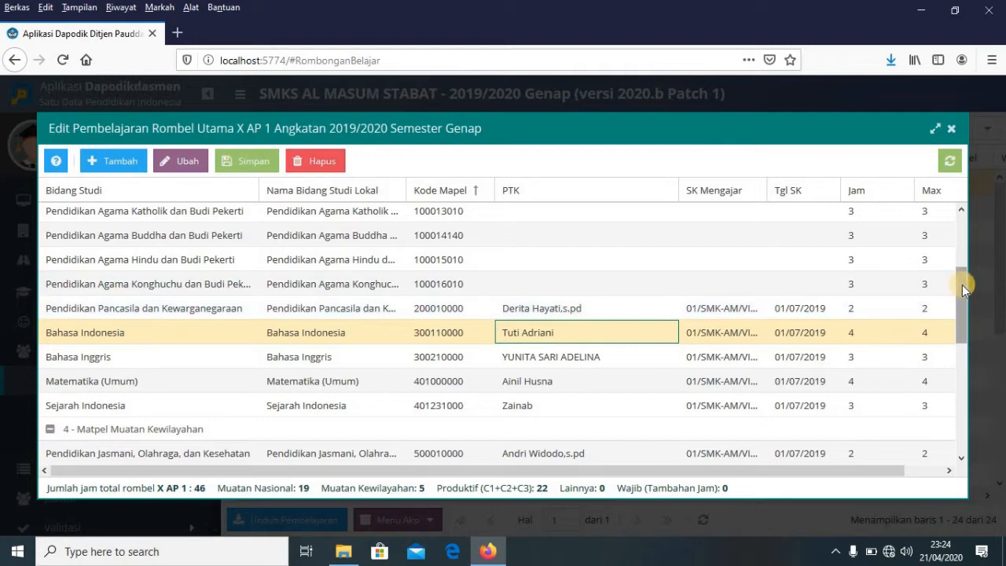
pyautogui.moveTo(963, 285); pyautogui.dragTo(949, 390)
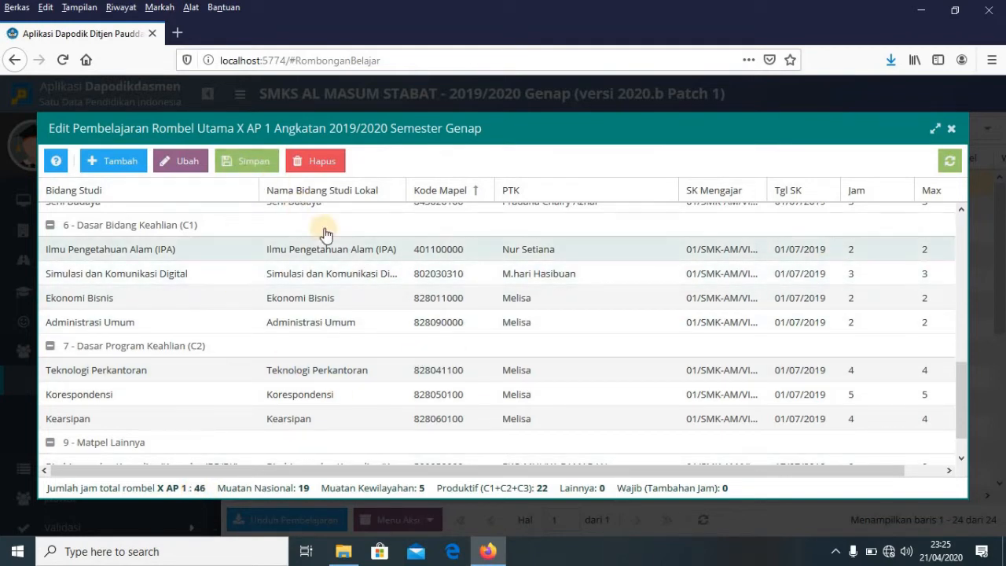
pyautogui.click(952, 130)
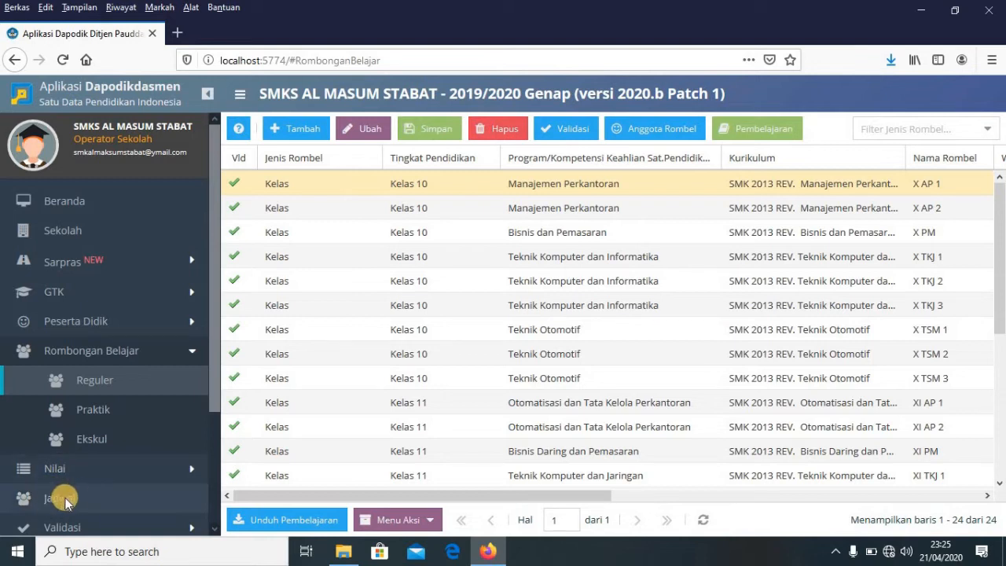
# Look at the rooms offered for the Jadwal, and check which Ruang is assigned to each regular class.
pyautogui.click(75, 499)
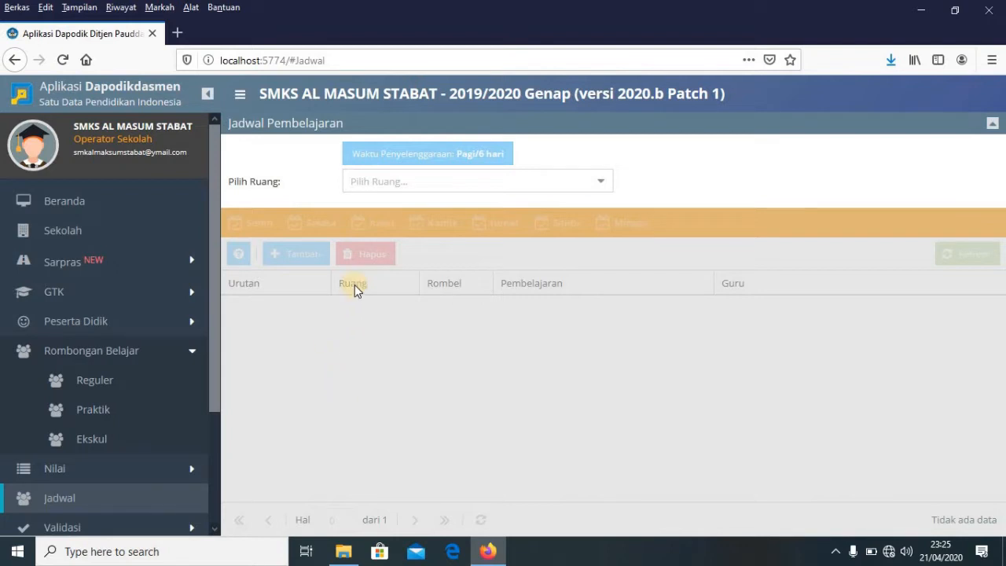
pyautogui.click(601, 185)
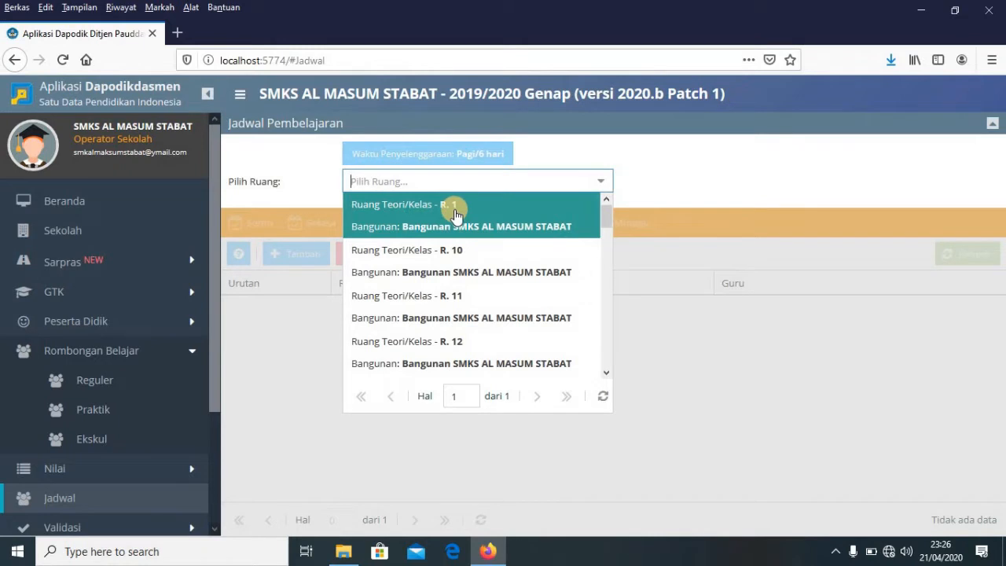
pyautogui.click(117, 379)
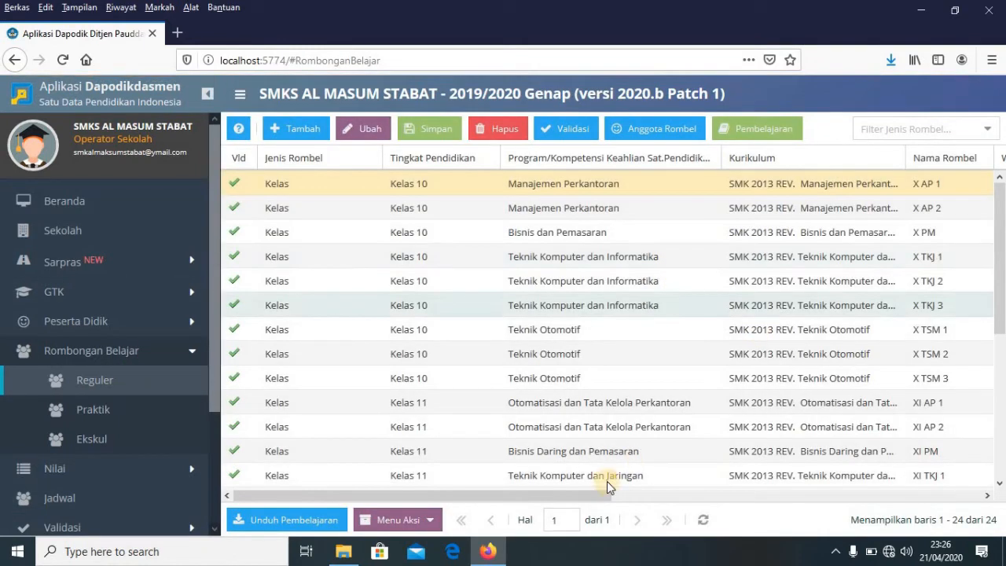
pyautogui.moveTo(588, 493); pyautogui.dragTo(825, 494)
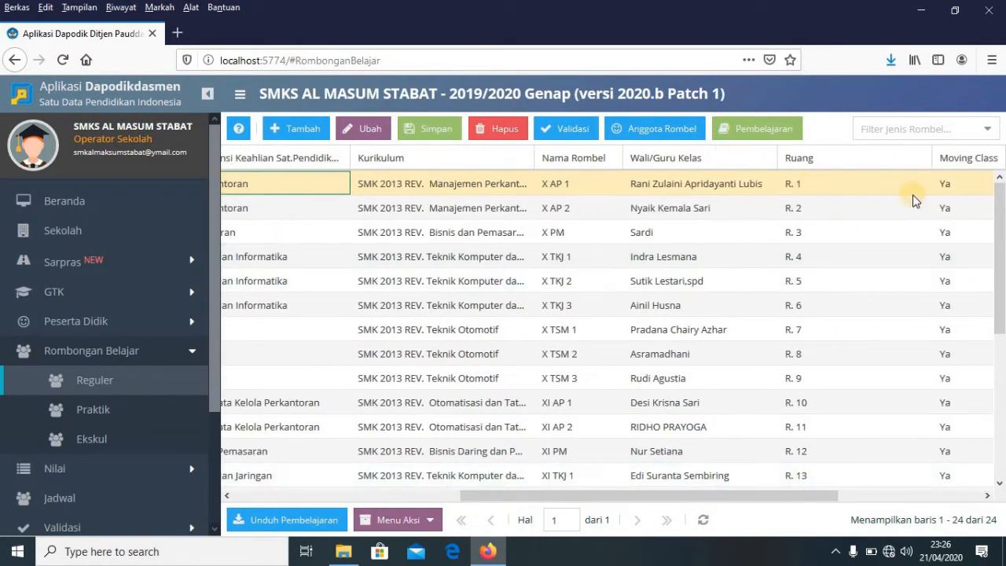
pyautogui.moveTo(1003, 328); pyautogui.dragTo(1000, 191)
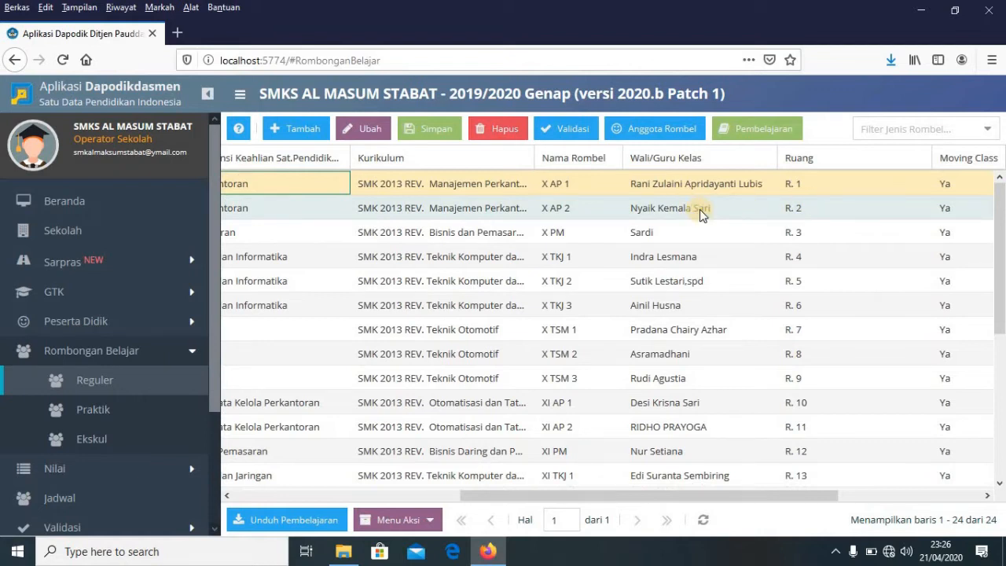
pyautogui.click(1003, 381)
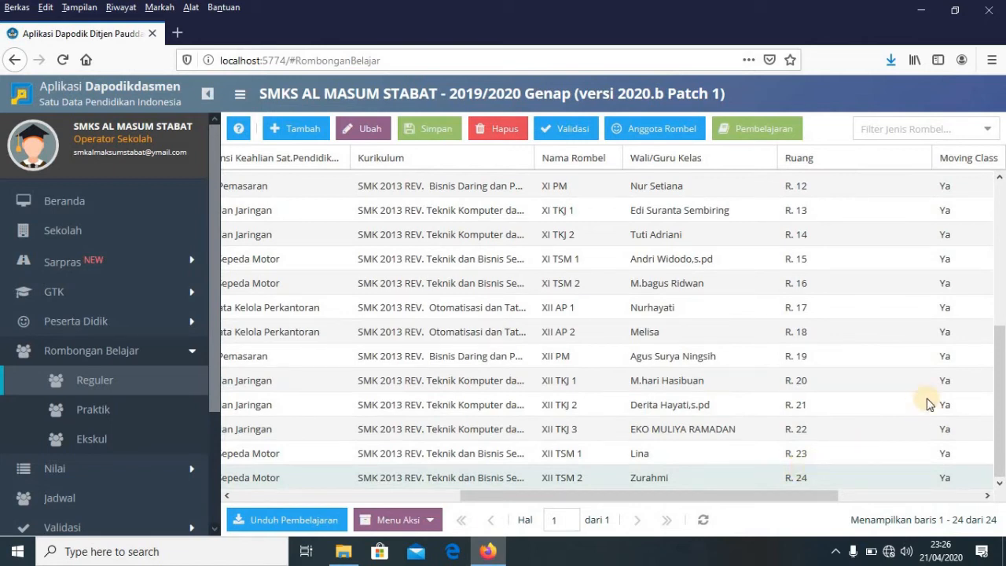
pyautogui.click(1000, 327)
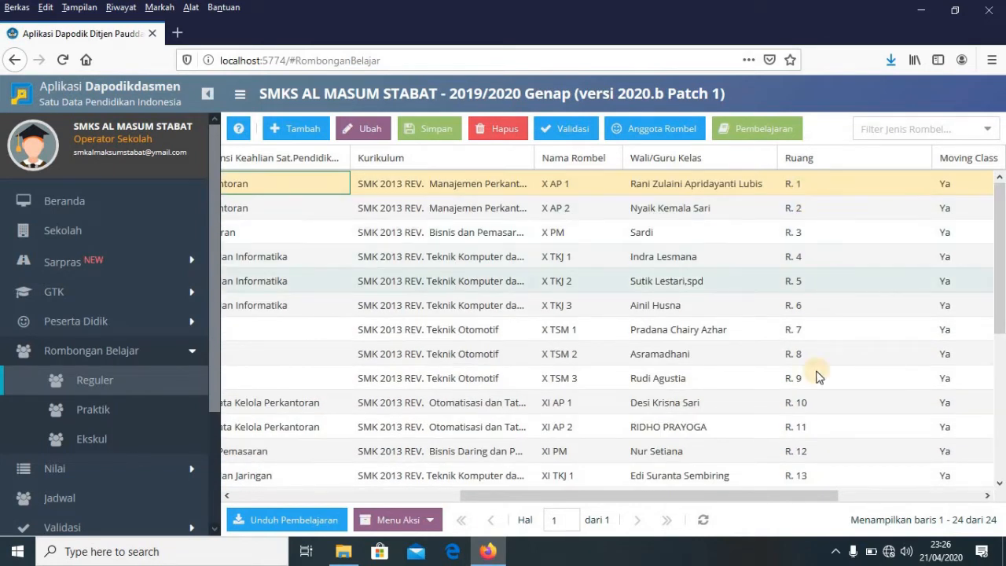
pyautogui.click(161, 323)
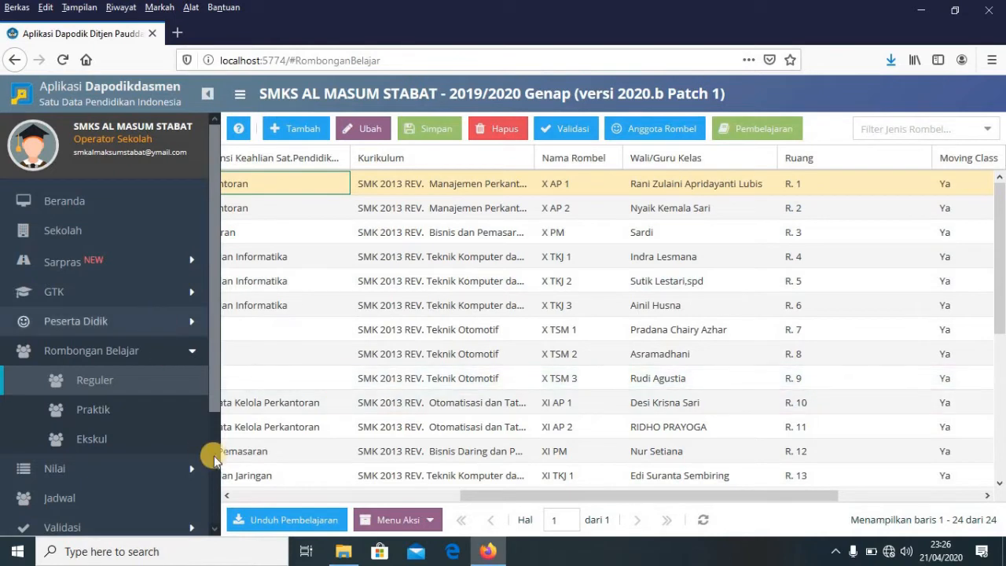
# Open the Jadwal Pembelajaran for the theory room R. 1.
pyautogui.click(80, 498)
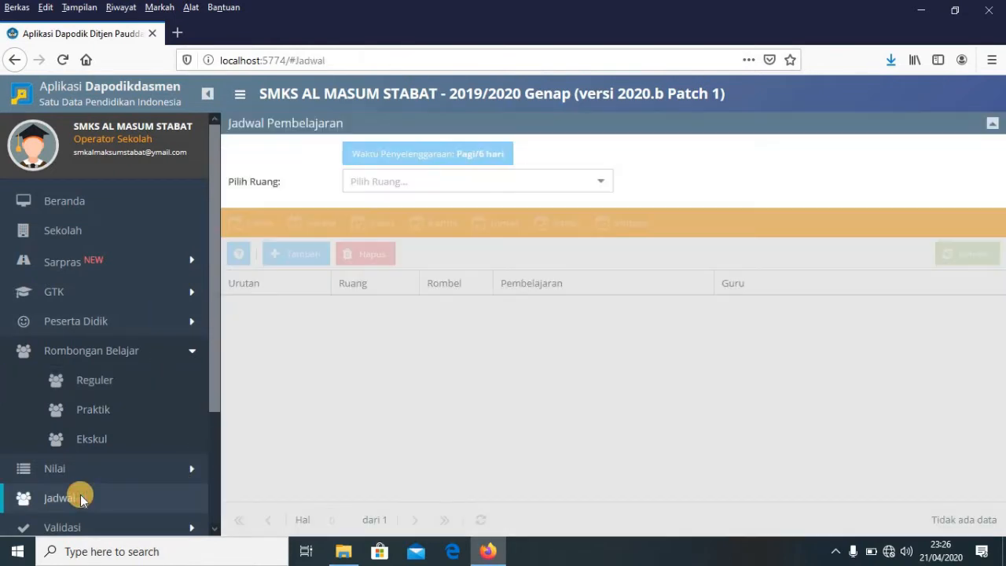
pyautogui.click(599, 185)
pyautogui.click(599, 185)
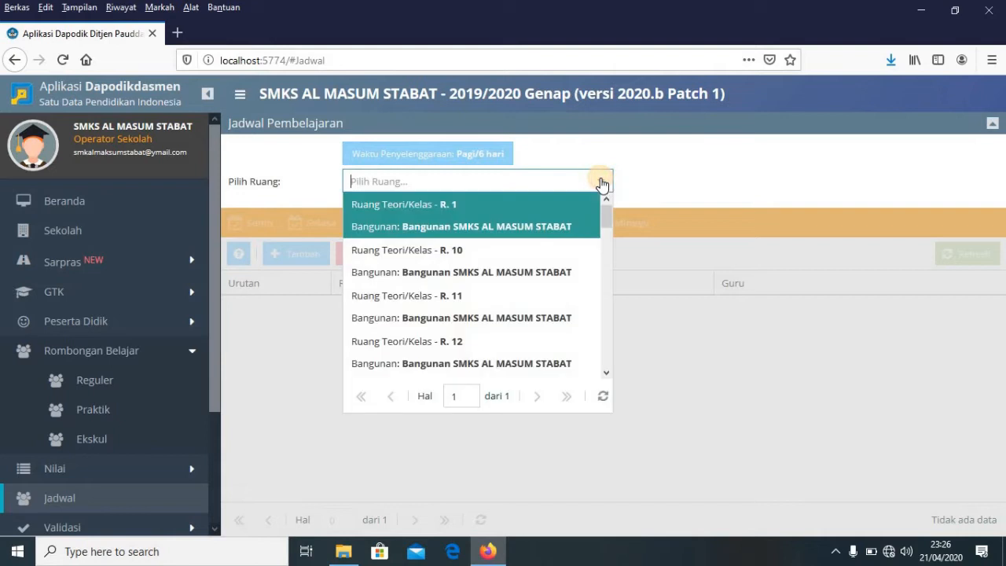
pyautogui.click(480, 211)
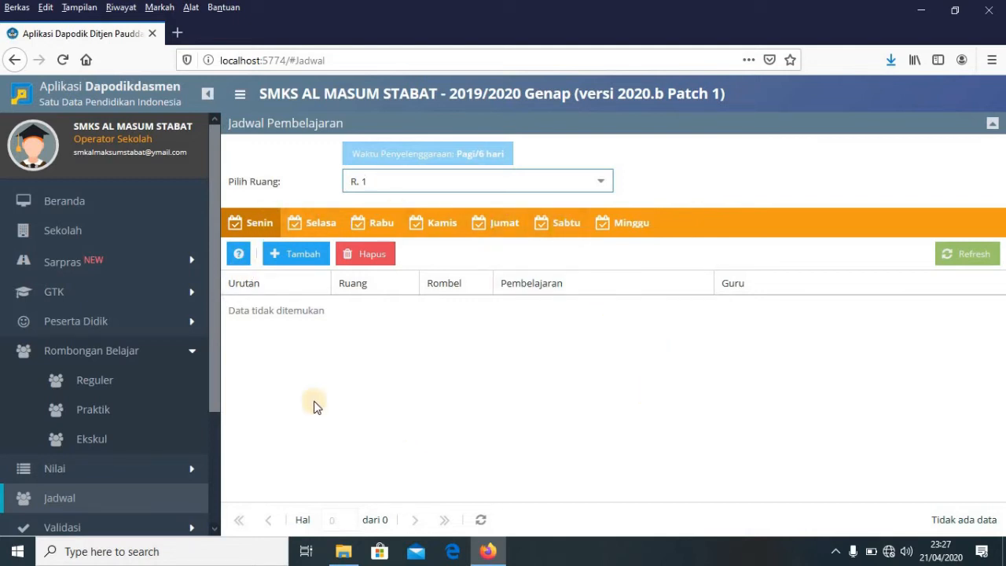
# Add Pendidikan Agama Islam dan Budi Pekerti to the Senin schedule of R. 1, with 3 hours starting at lesson 1, and save it.
pyautogui.click(254, 230)
pyautogui.click(306, 257)
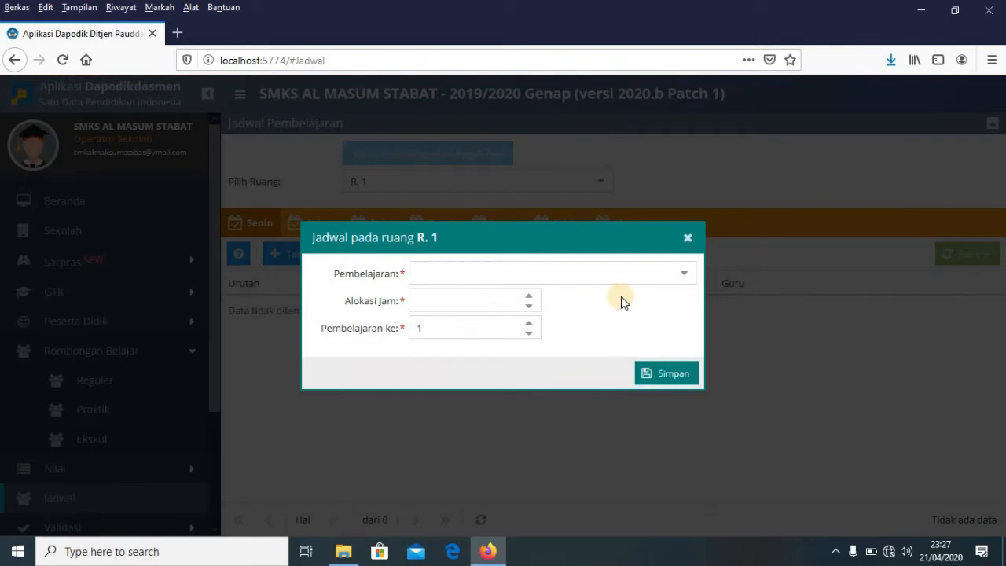
pyautogui.click(684, 275)
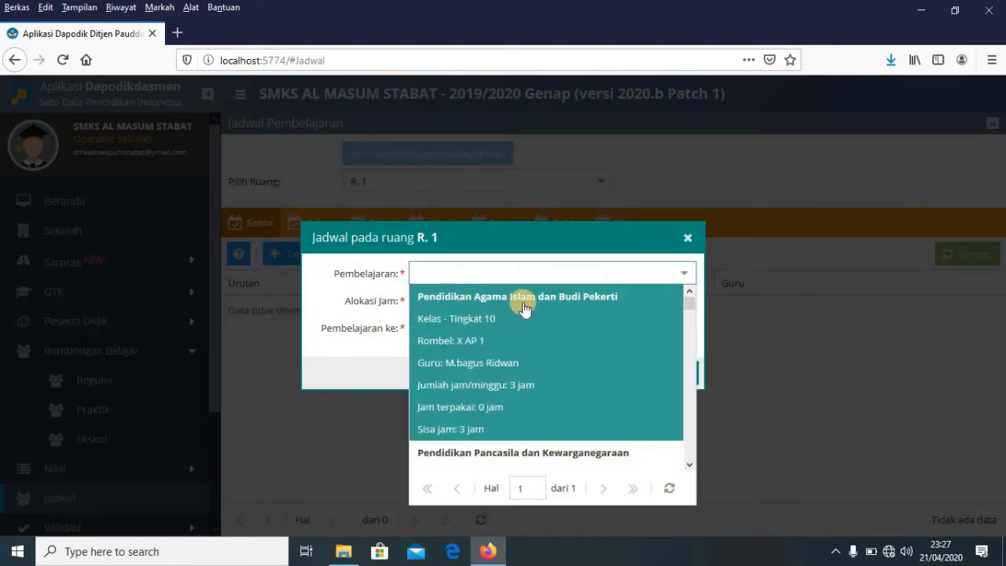
pyautogui.click(541, 414)
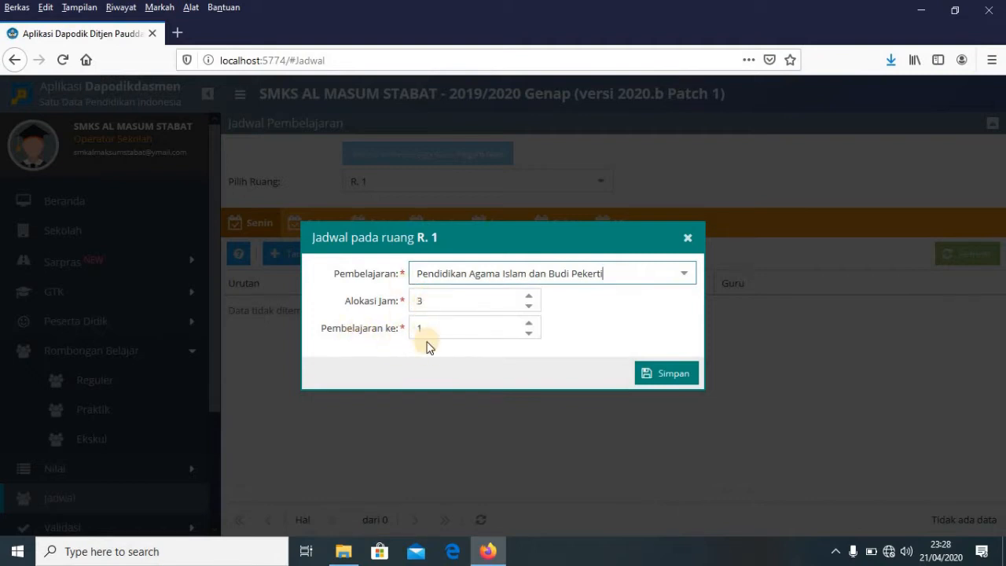
pyautogui.click(671, 376)
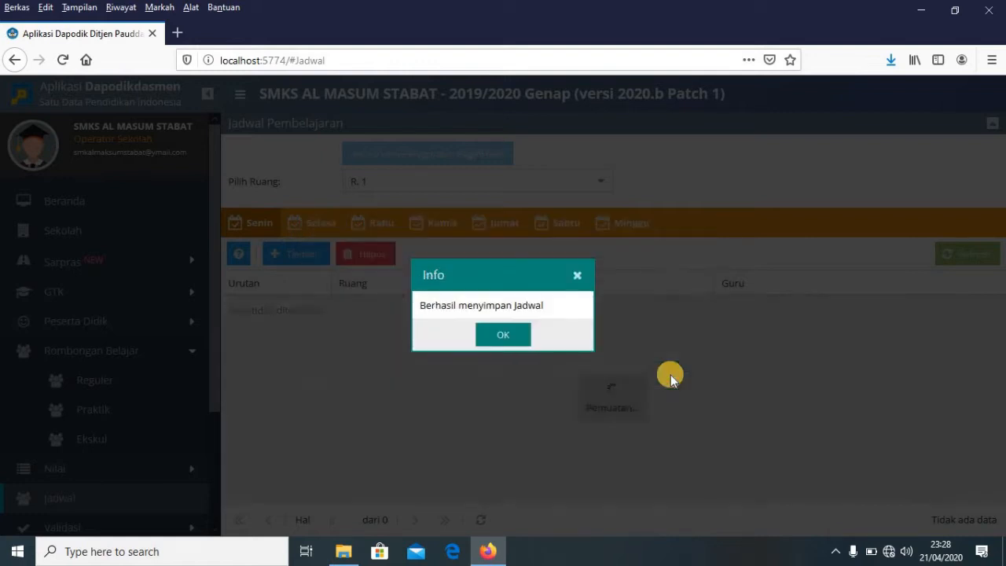
pyautogui.click(503, 336)
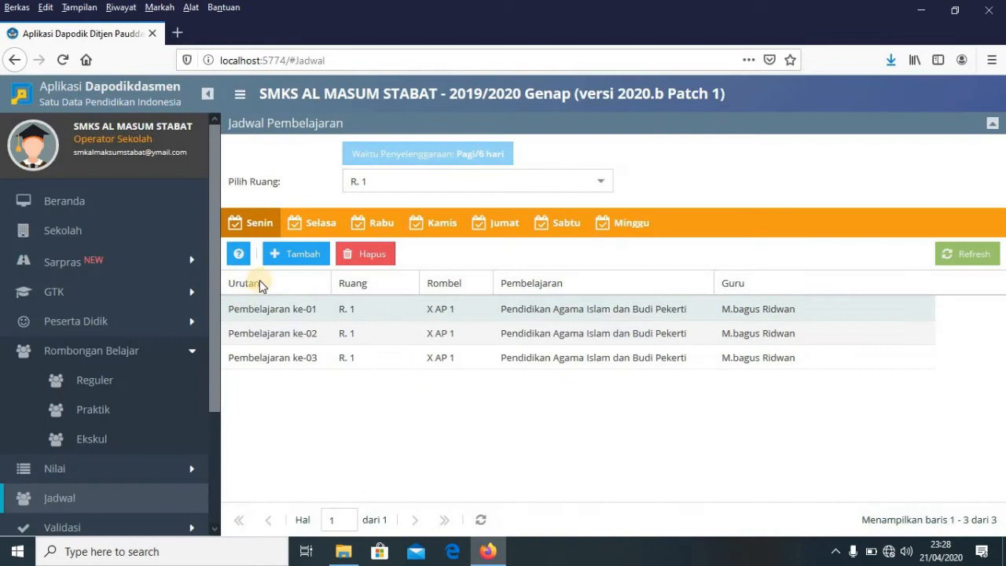
# Add Pendidikan Pancasila dan Kewarganegaraan to the Senin schedule of R. 1, with 2 hours starting at lesson 4, and save it.
pyautogui.click(302, 250)
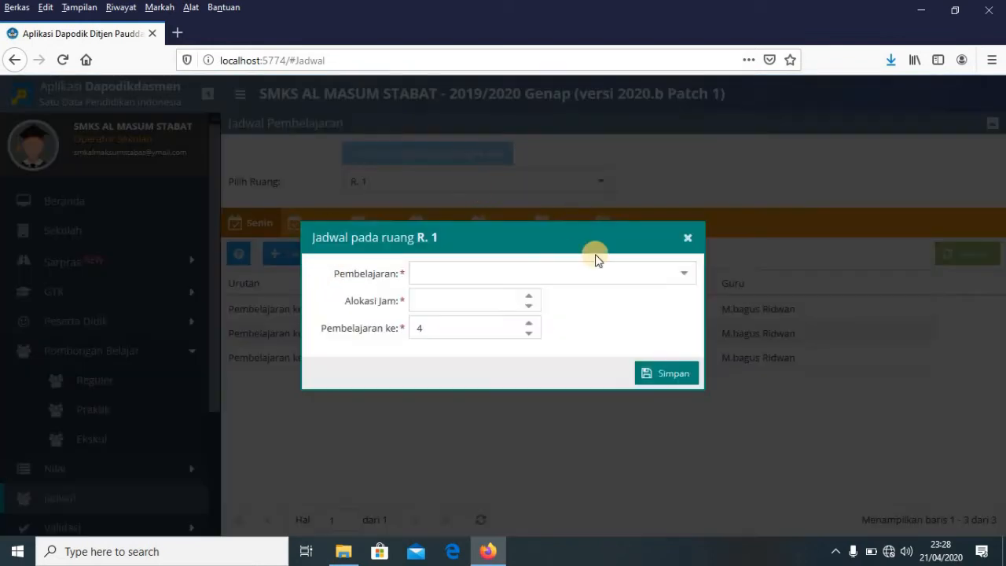
pyautogui.click(679, 277)
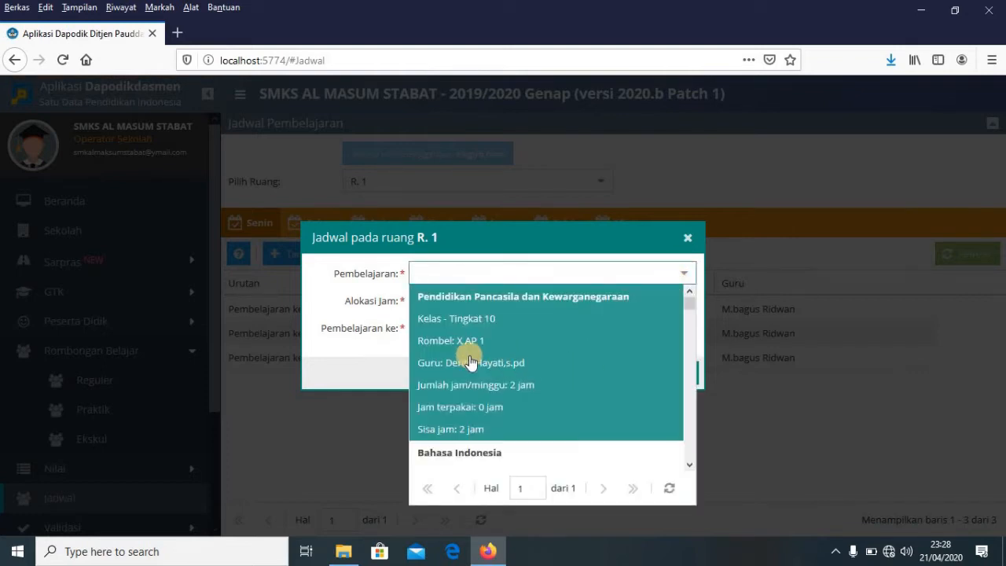
pyautogui.click(435, 356)
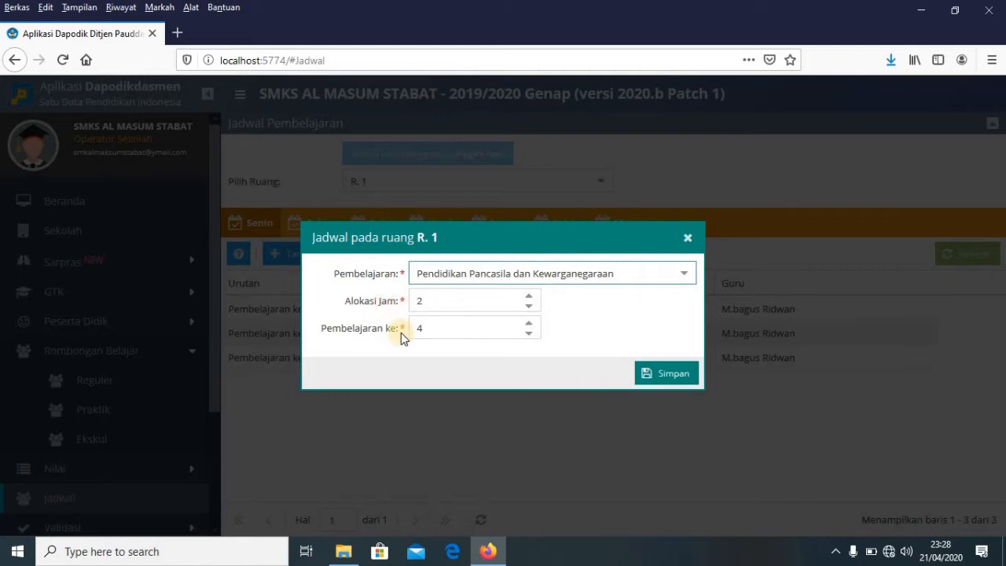
pyautogui.click(683, 374)
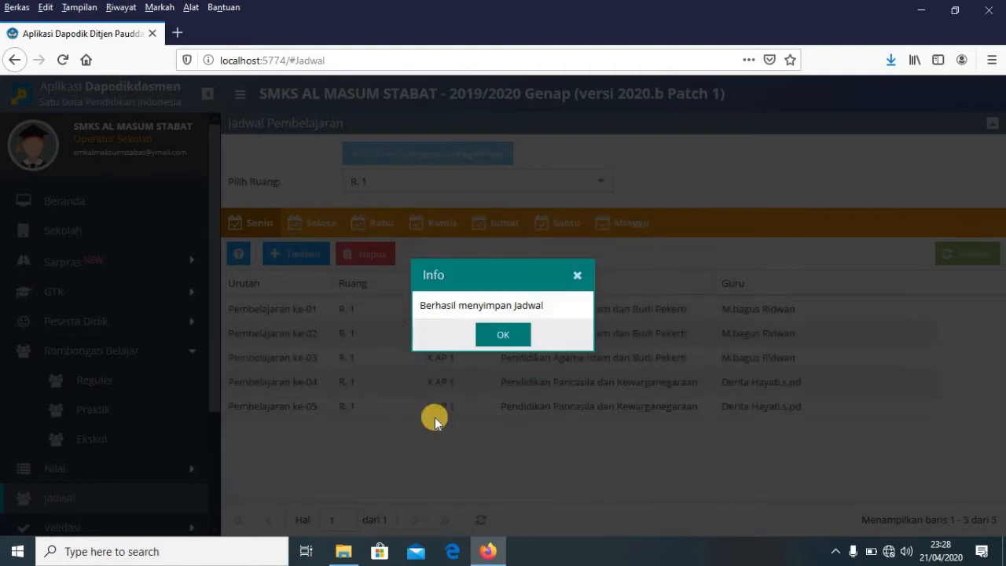
pyautogui.click(510, 336)
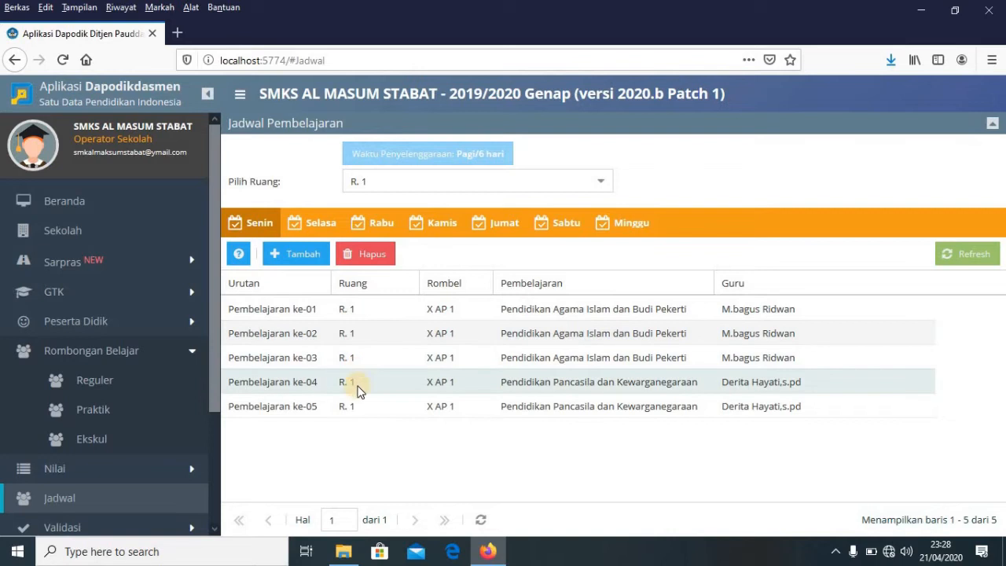
# Add Bahasa Inggris to the Senin schedule of R. 1, with 3 hours starting at lesson 6, and save it.
pyautogui.click(306, 254)
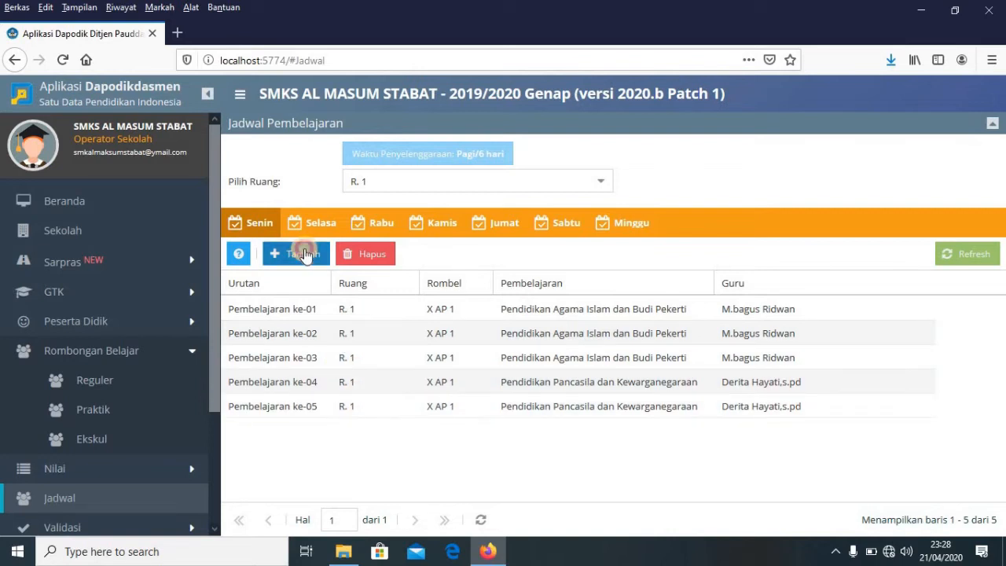
pyautogui.click(690, 276)
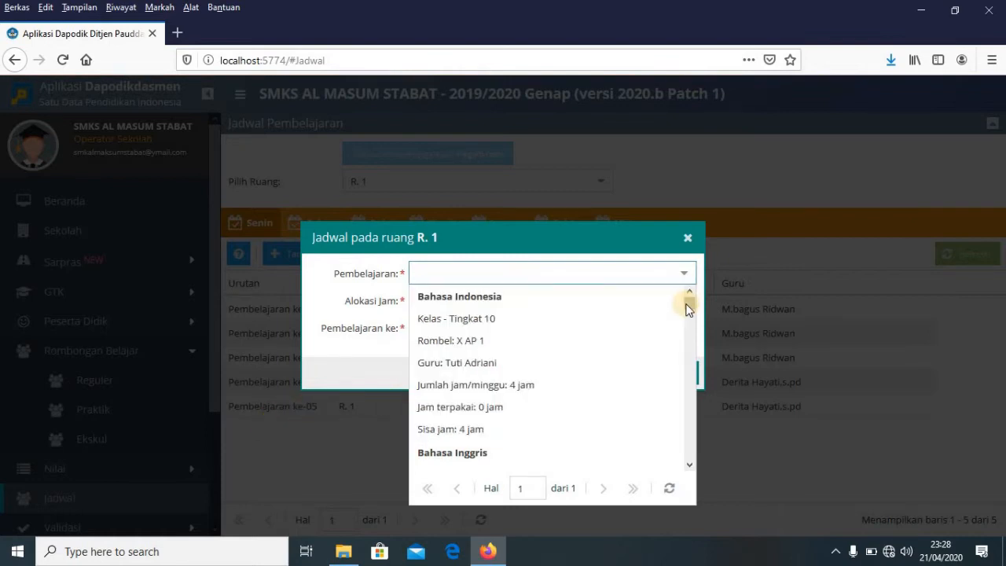
pyautogui.moveTo(688, 301); pyautogui.dragTo(652, 330)
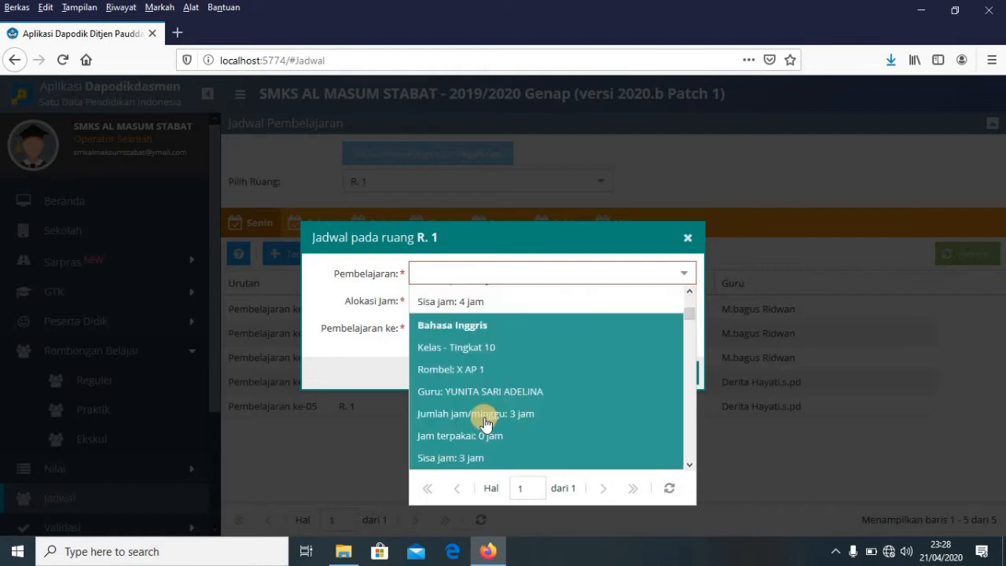
pyautogui.click(448, 418)
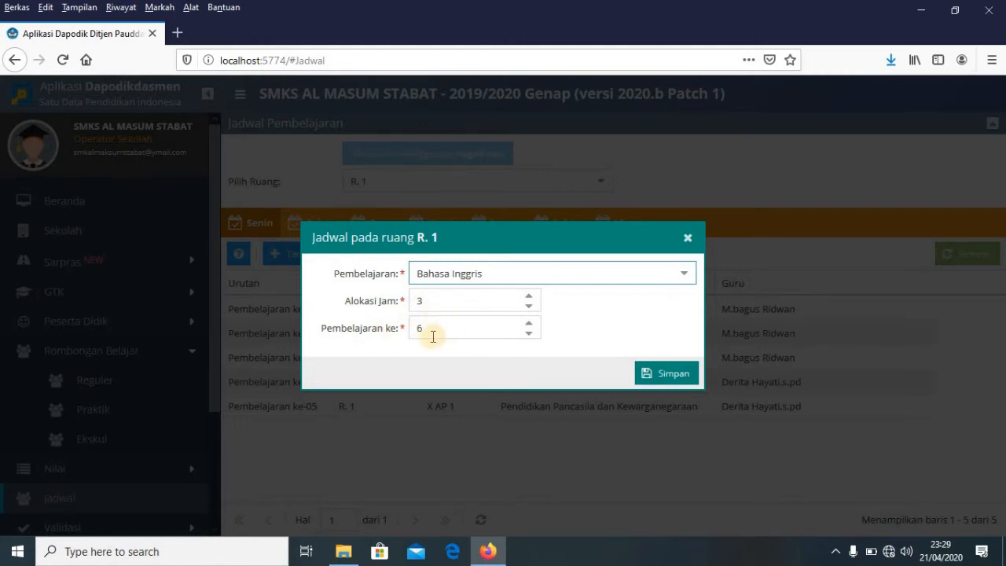
pyautogui.click(653, 379)
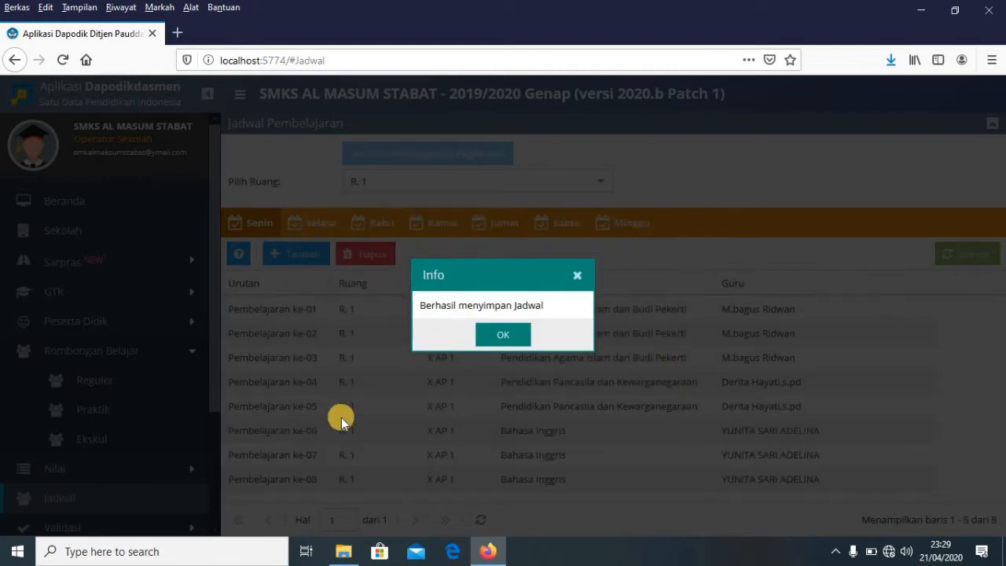
pyautogui.click(503, 335)
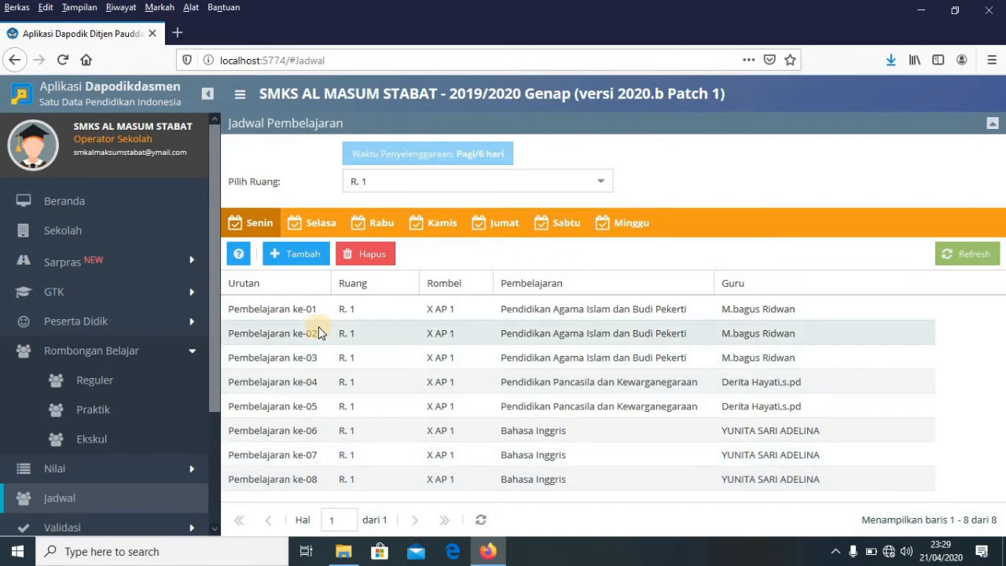
# Add Bahasa Indonesia to the Selasa schedule of R. 1, with 4 hours starting at lesson 1, and save it.
pyautogui.click(317, 217)
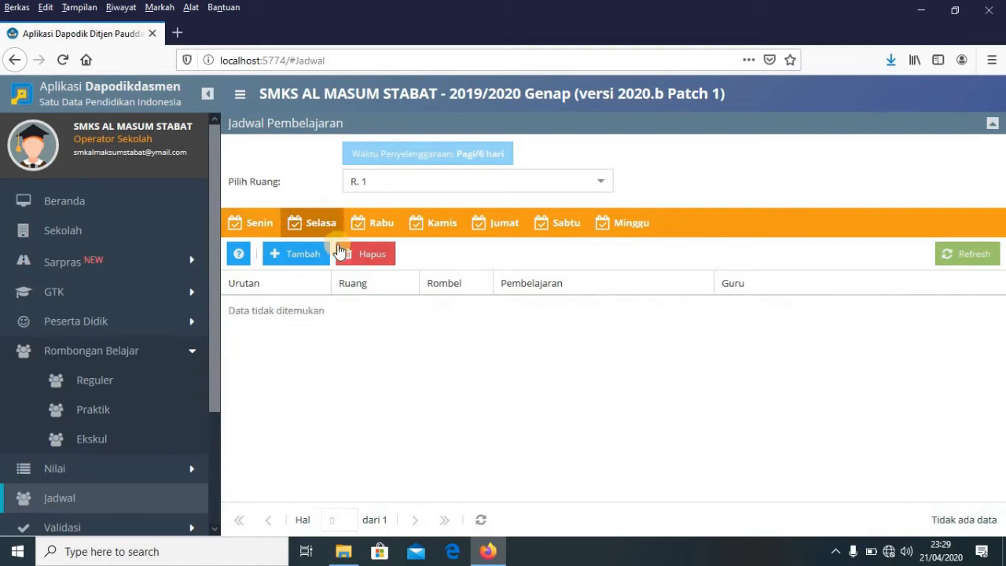
pyautogui.click(256, 228)
pyautogui.click(317, 251)
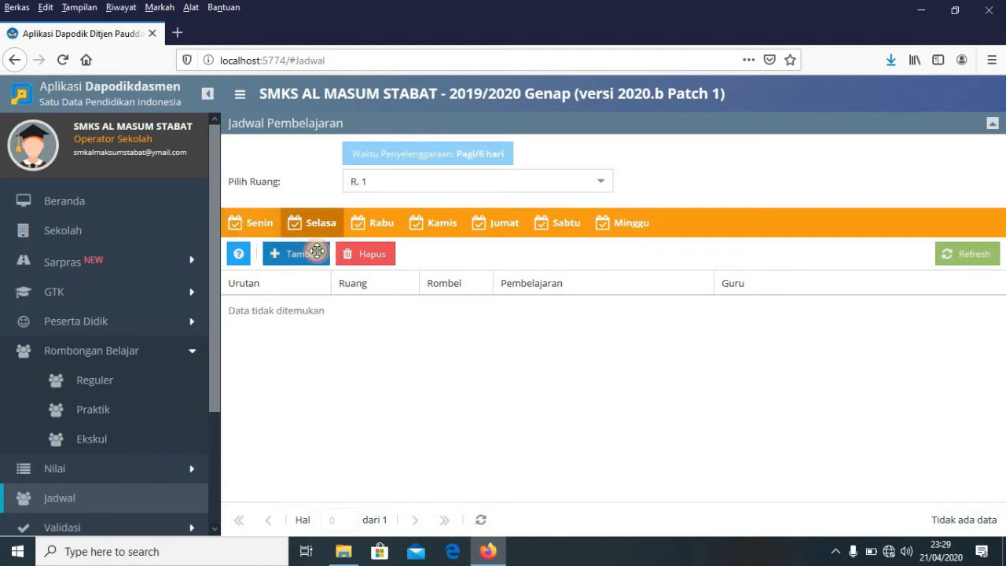
pyautogui.click(689, 272)
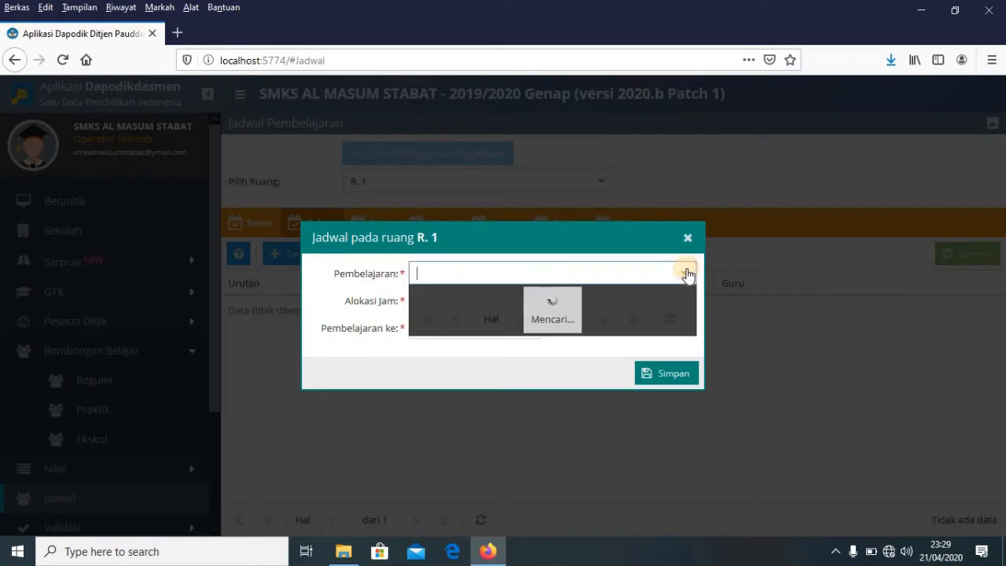
pyautogui.click(512, 338)
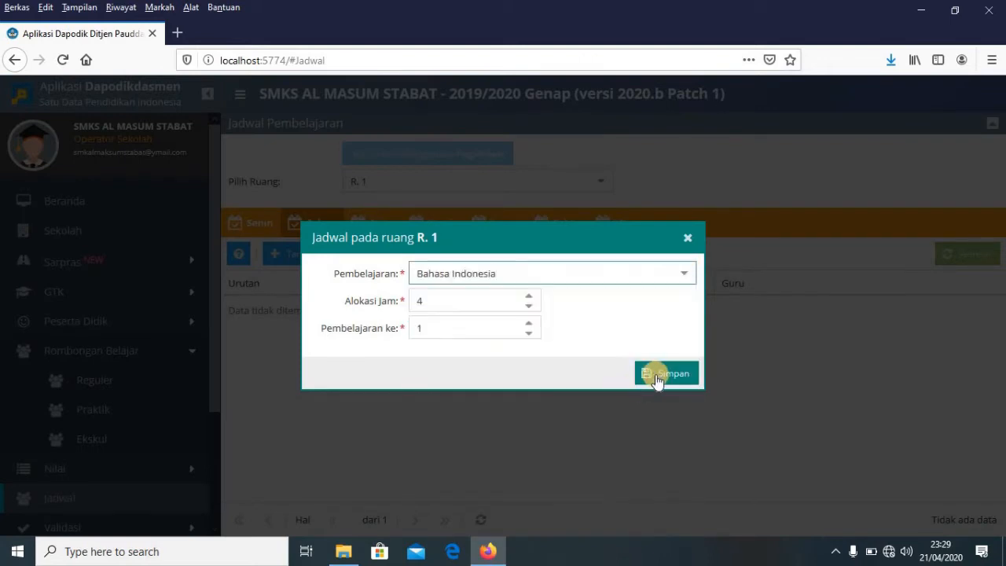
pyautogui.click(657, 377)
pyautogui.click(495, 337)
# Add Matematika (Umum) to the Selasa schedule of R. 1, with 4 hours starting at lesson 5, and save it.
pyautogui.click(305, 254)
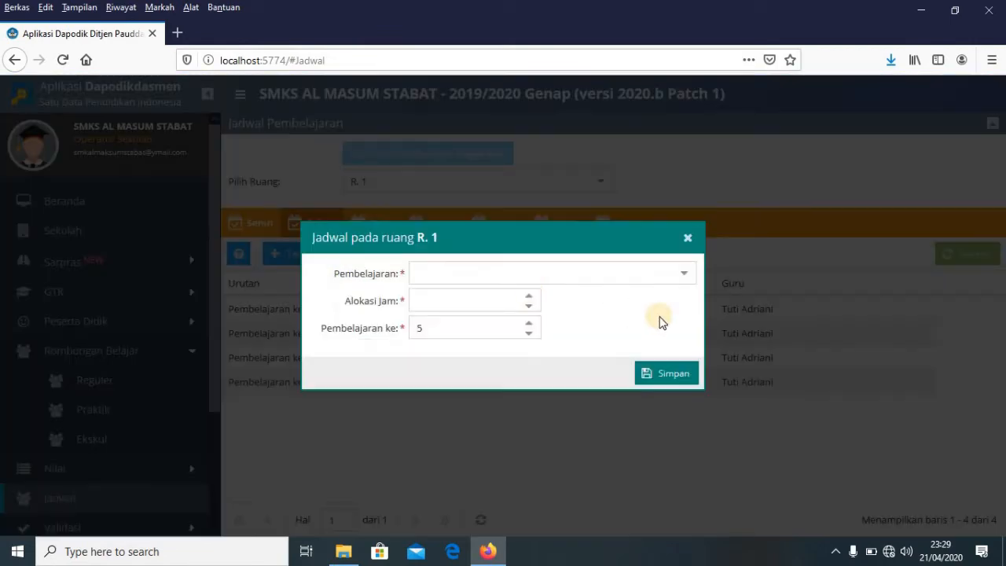
pyautogui.click(686, 273)
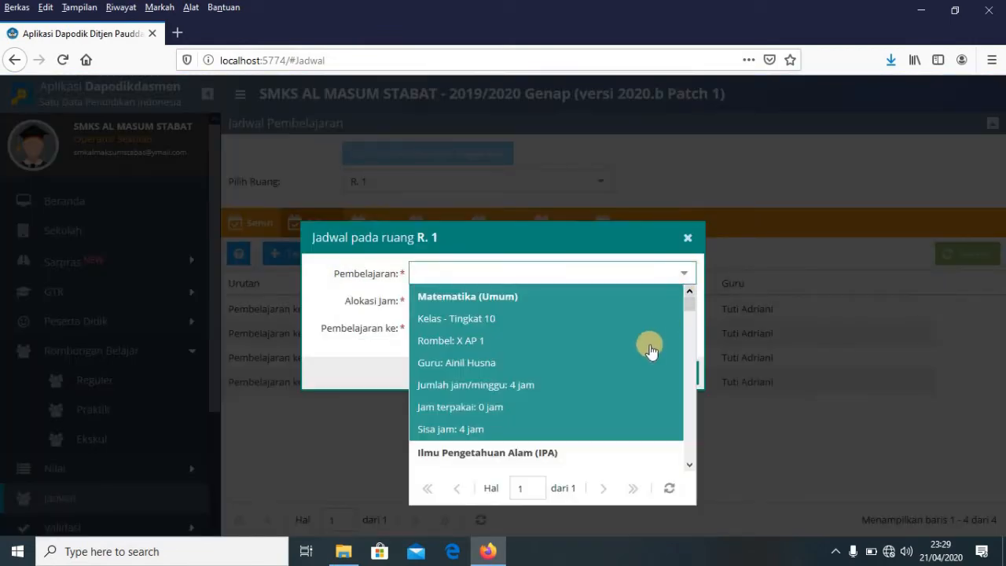
pyautogui.click(666, 375)
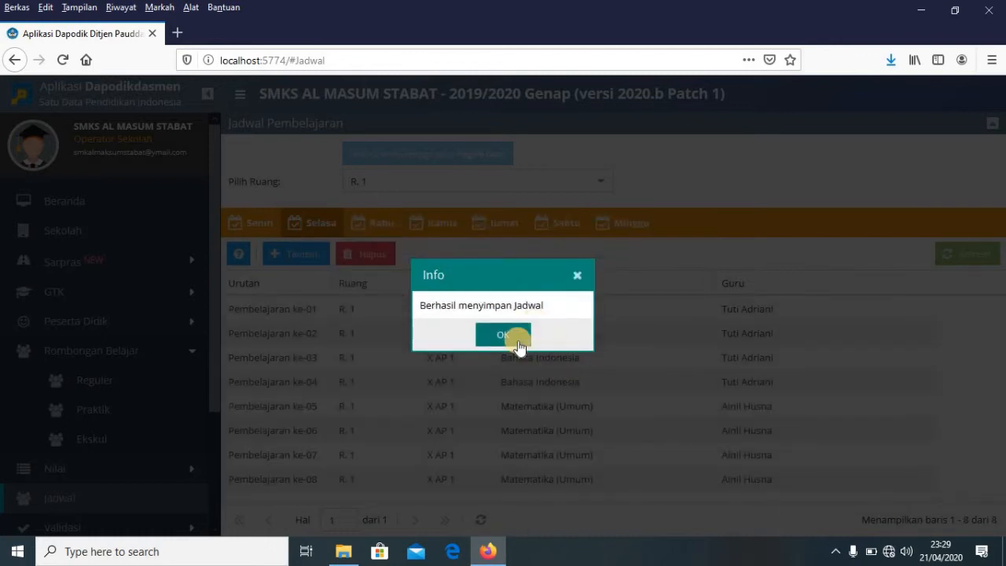
pyautogui.click(517, 343)
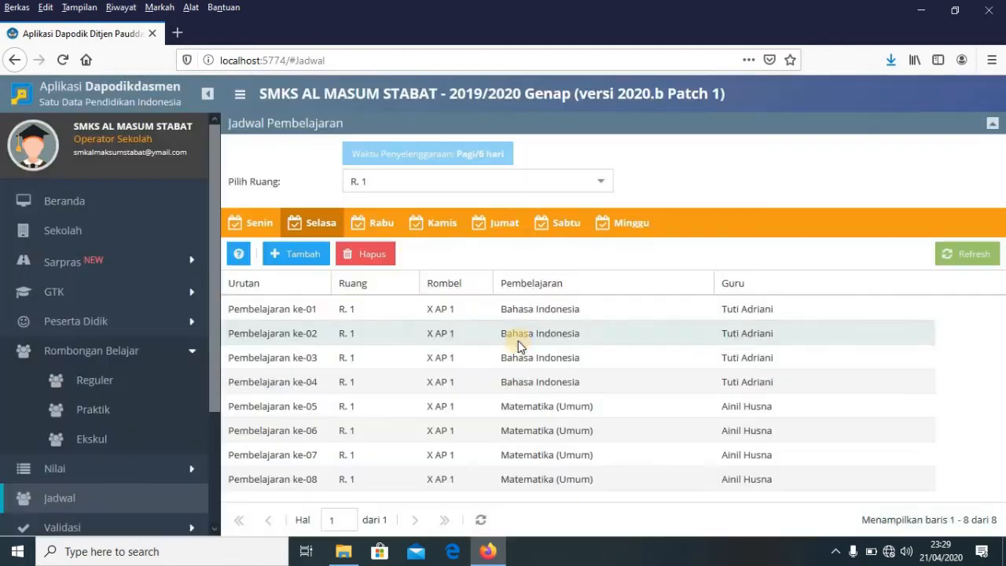
# Add Ilmu Pengetahuan Alam (IPA) to the Rabu schedule of R. 1, with 2 hours starting at lesson 1, and save it.
pyautogui.click(371, 226)
pyautogui.click(312, 257)
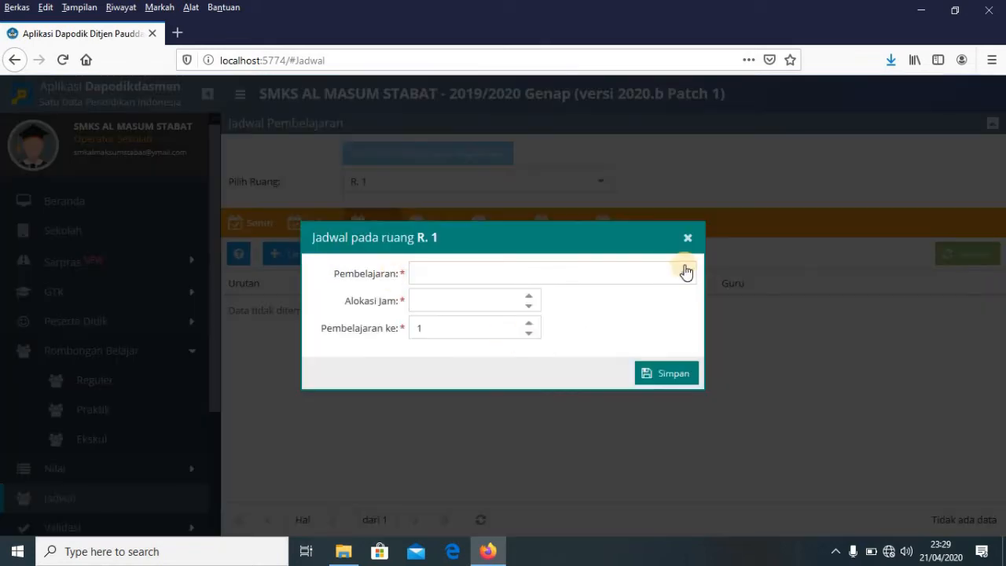
pyautogui.click(683, 274)
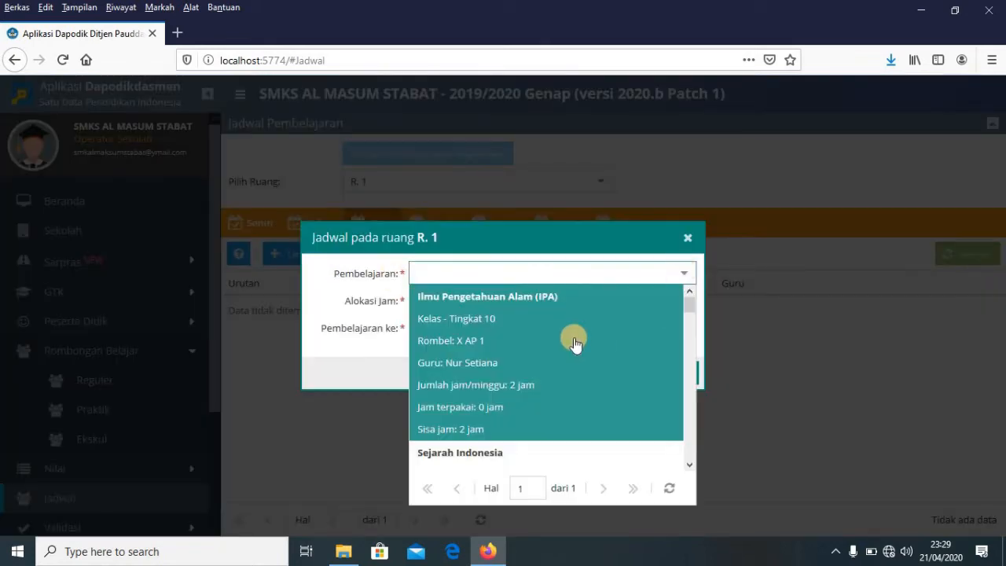
pyautogui.click(559, 344)
pyautogui.click(647, 371)
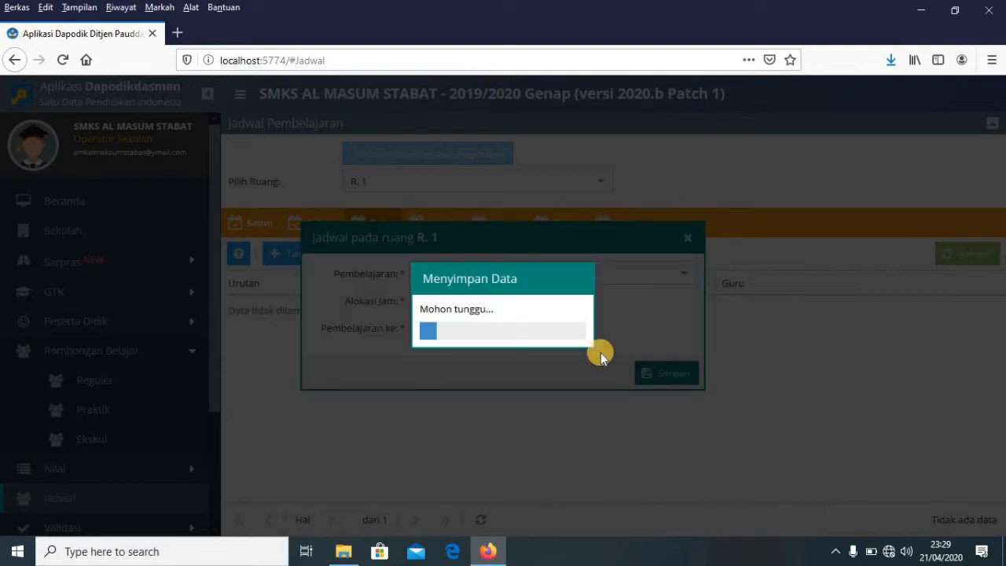
pyautogui.click(501, 338)
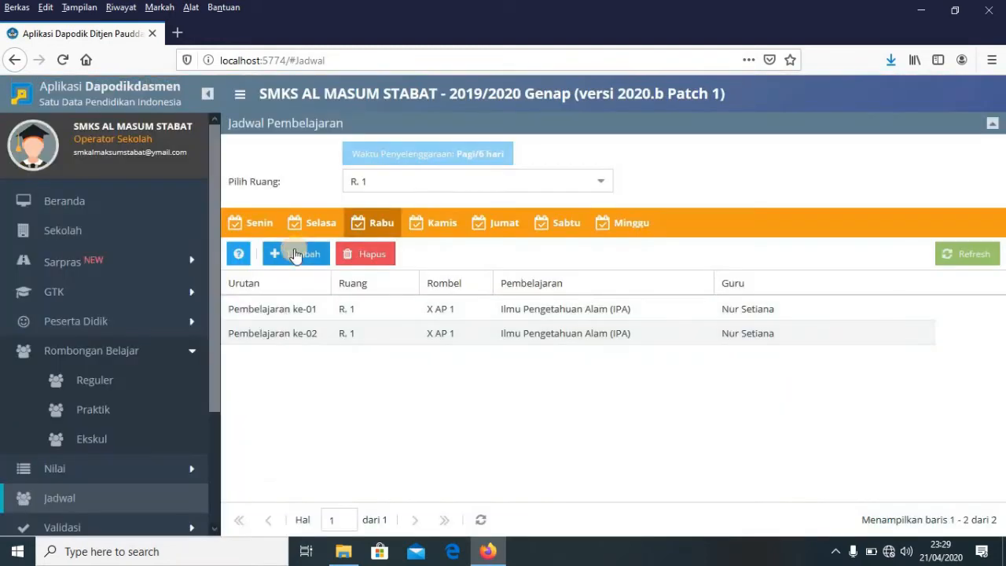
# Add Sejarah Indonesia to the Rabu schedule of R. 1, with 3 hours starting at lesson 3, and save it.
pyautogui.click(291, 253)
pyautogui.click(680, 275)
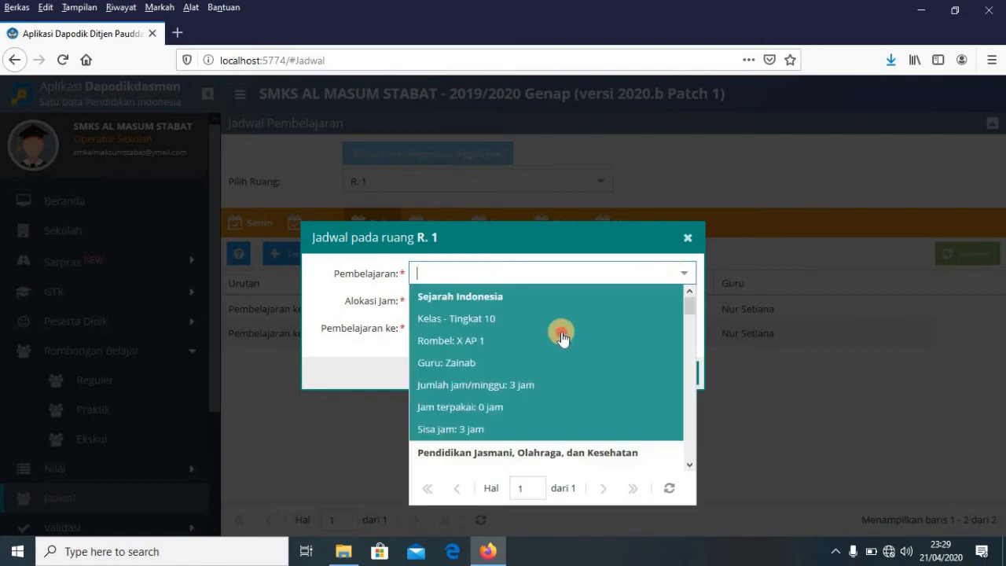
pyautogui.click(562, 336)
pyautogui.click(654, 373)
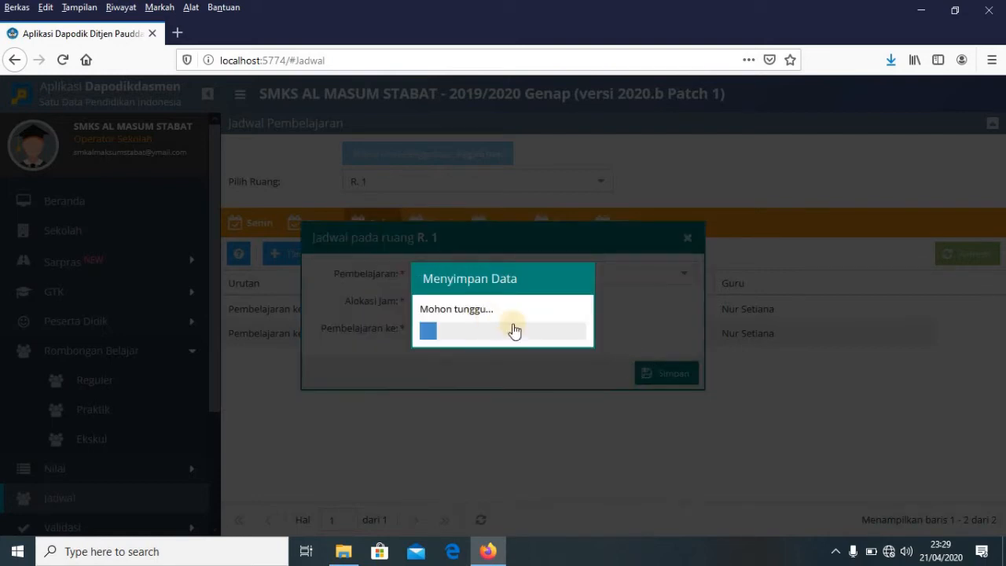
pyautogui.click(502, 331)
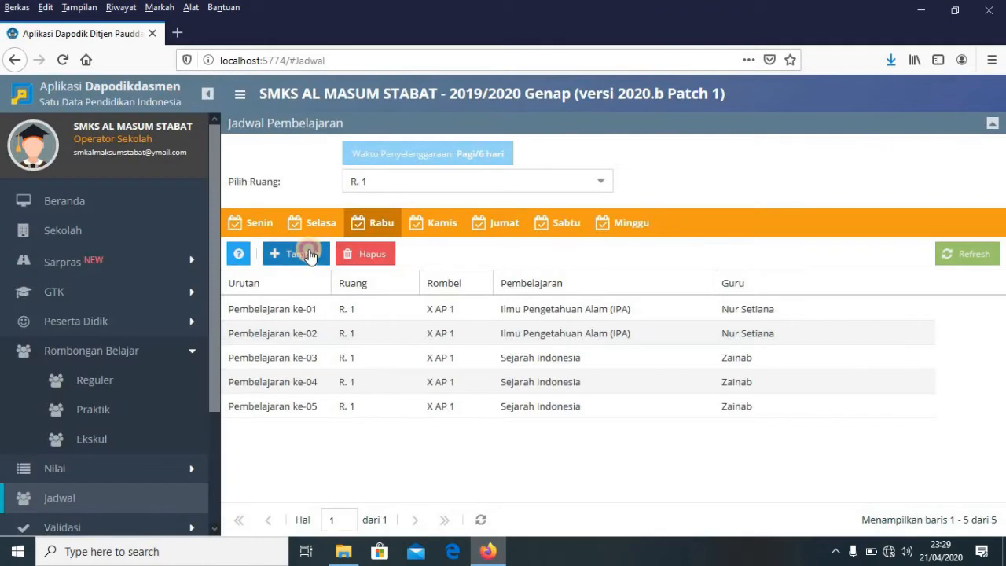
# Add Simulasi dan Komunikasi Digital to the Rabu schedule of R. 1, with 3 hours starting at lesson 6, and save it.
pyautogui.click(309, 254)
pyautogui.click(681, 274)
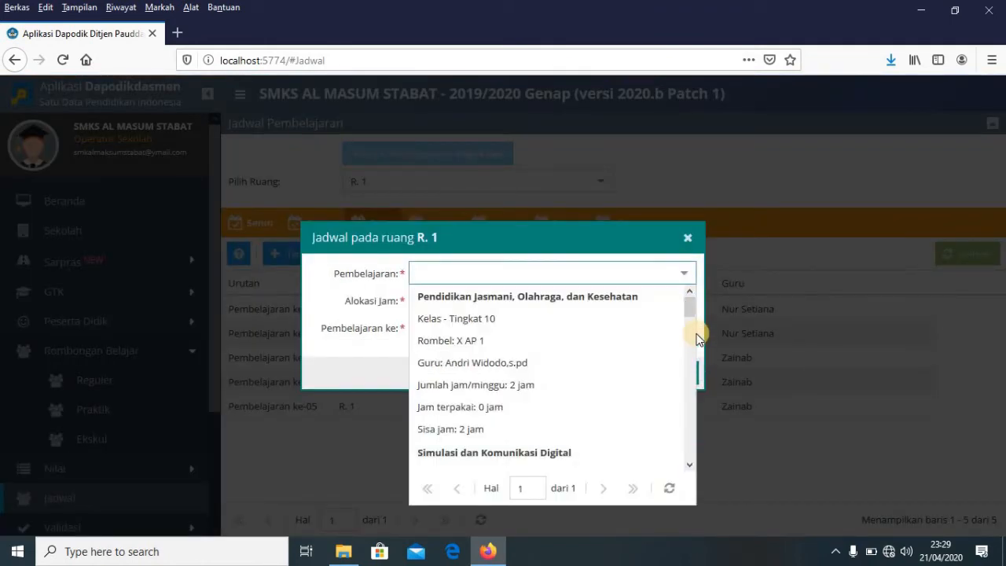
pyautogui.moveTo(695, 309); pyautogui.dragTo(692, 320)
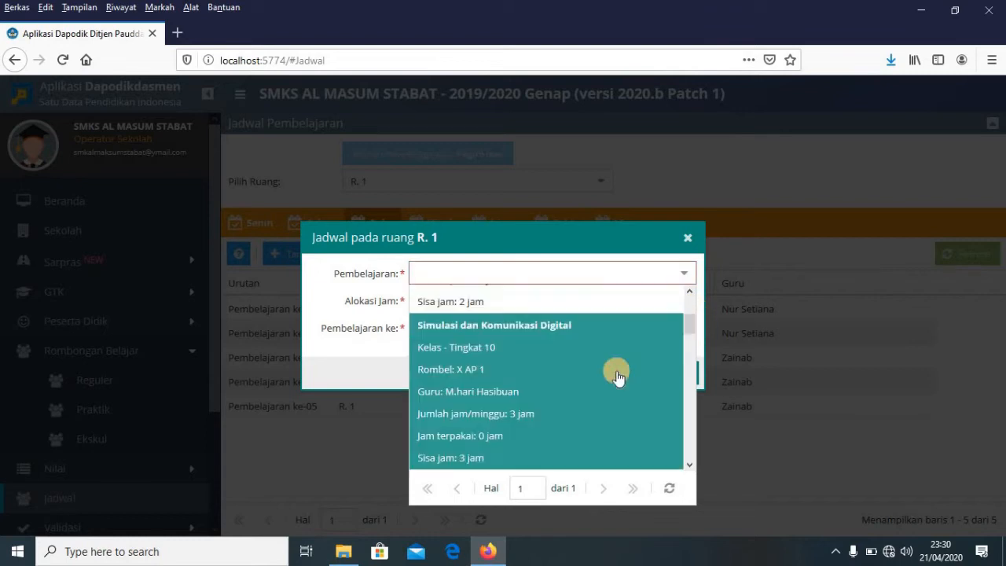
pyautogui.click(618, 370)
pyautogui.click(669, 381)
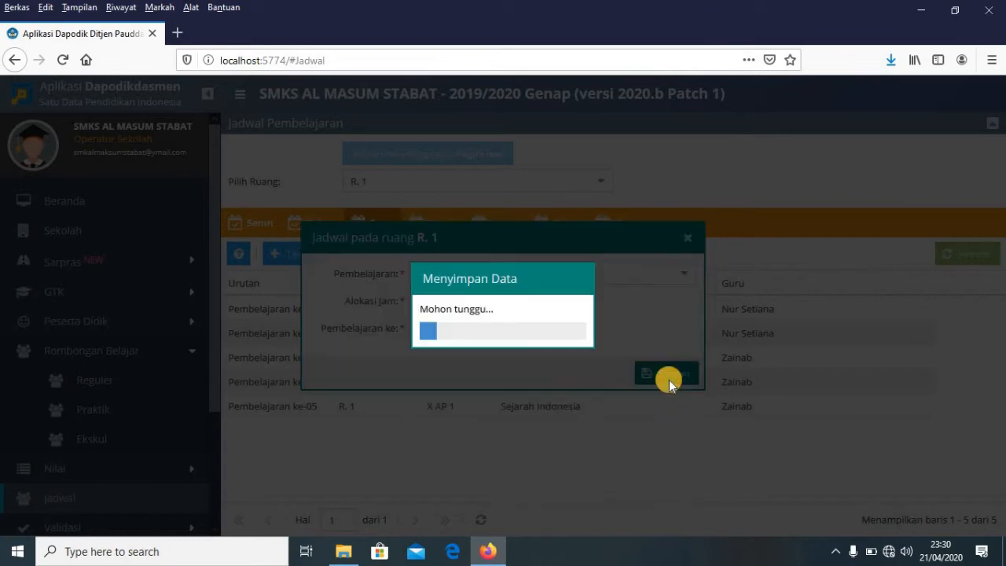
pyautogui.click(510, 336)
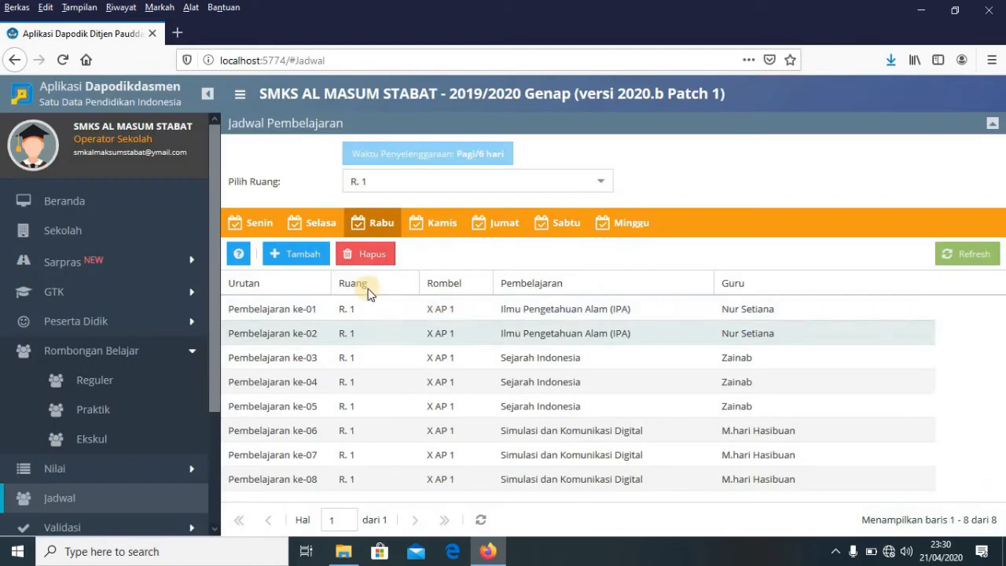
# Add Pendidikan Jasmani, Olahraga, dan Kesehatan to the Kamis schedule of R. 1, with 2 hours starting at lesson 1, and save it.
pyautogui.click(432, 230)
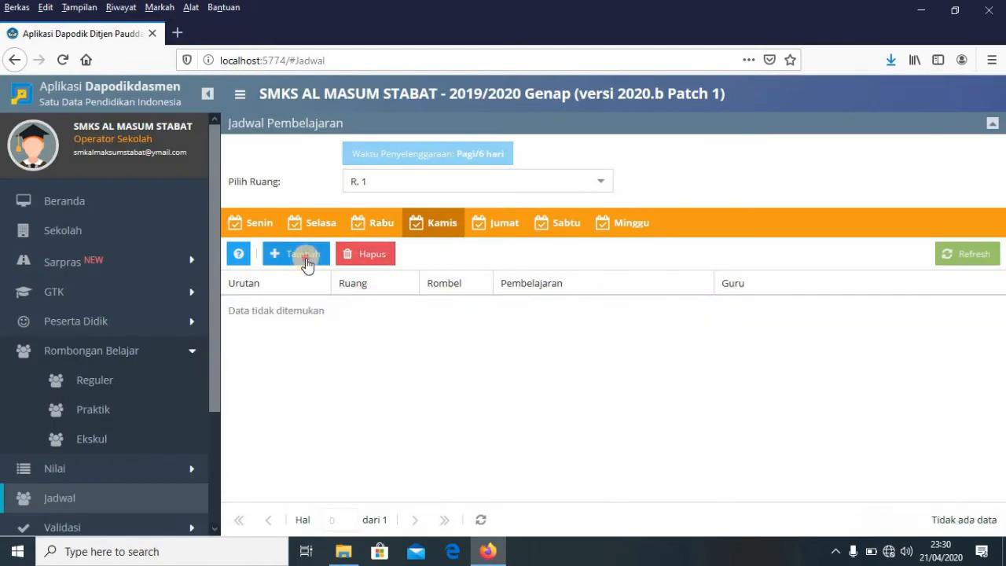
pyautogui.click(304, 254)
pyautogui.click(673, 274)
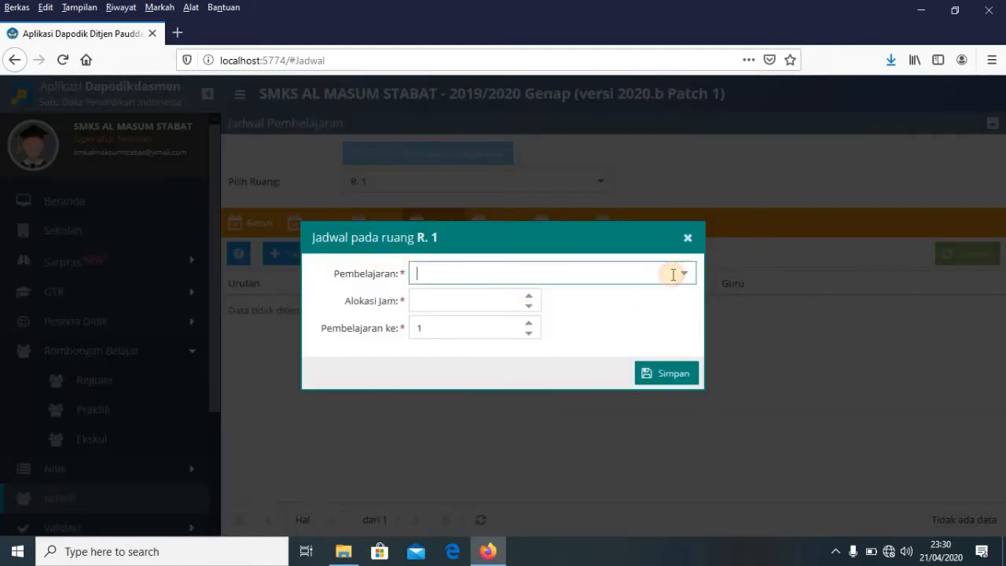
pyautogui.click(681, 274)
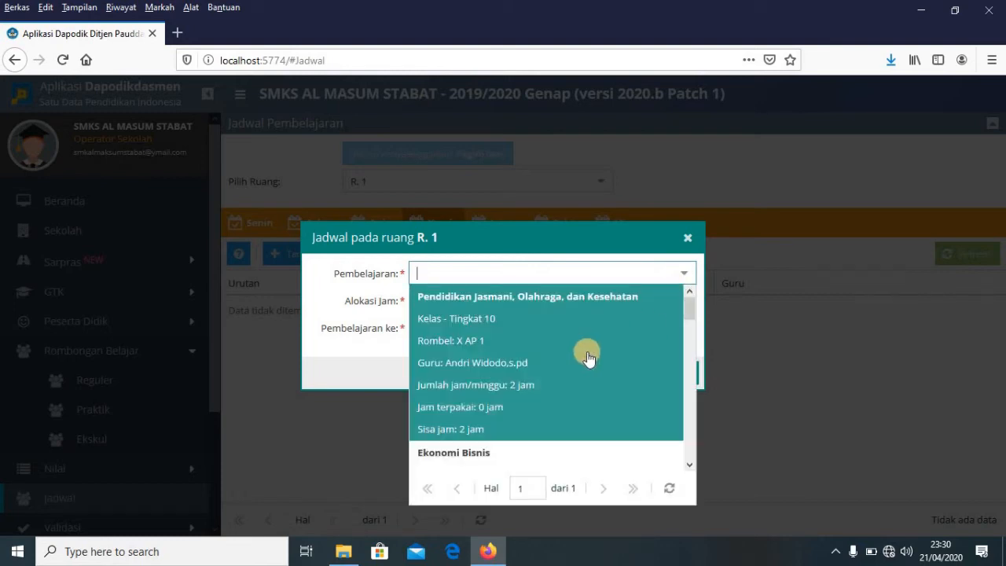
pyautogui.click(588, 356)
pyautogui.click(663, 379)
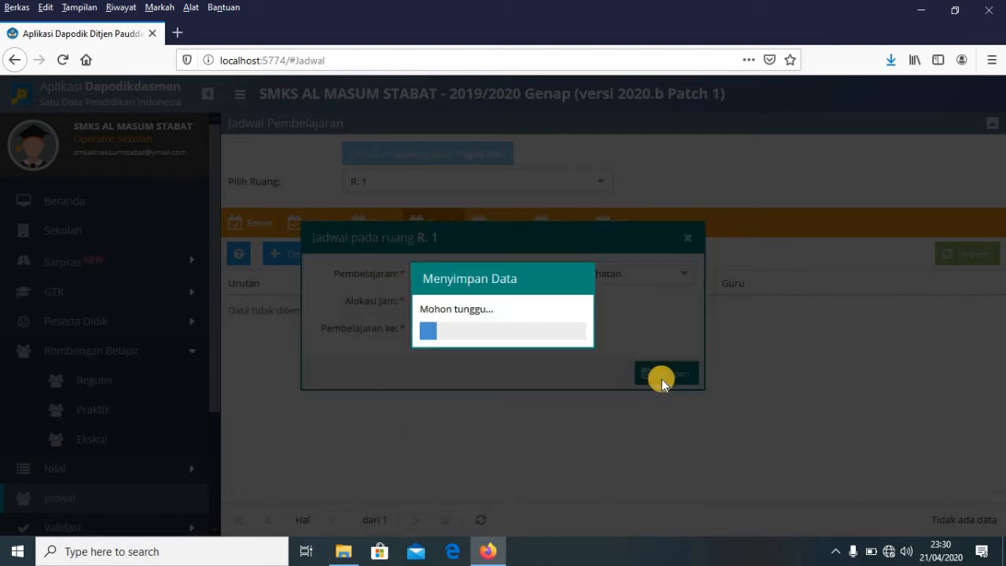
pyautogui.click(501, 335)
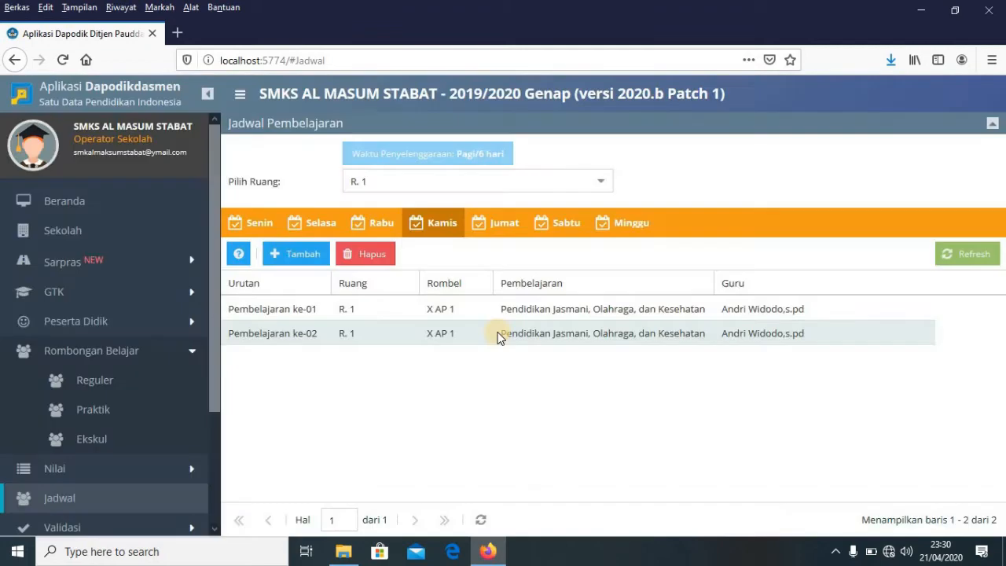
# Add Ekonomi Bisnis to the Kamis schedule of R. 1, with 2 hours starting at lesson 3, and save it.
pyautogui.click(299, 258)
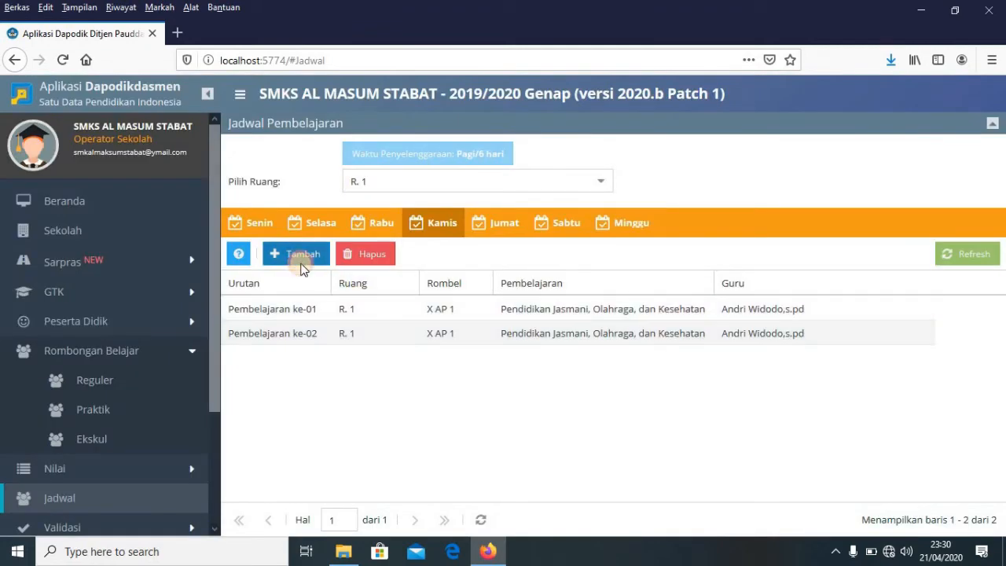
pyautogui.click(689, 276)
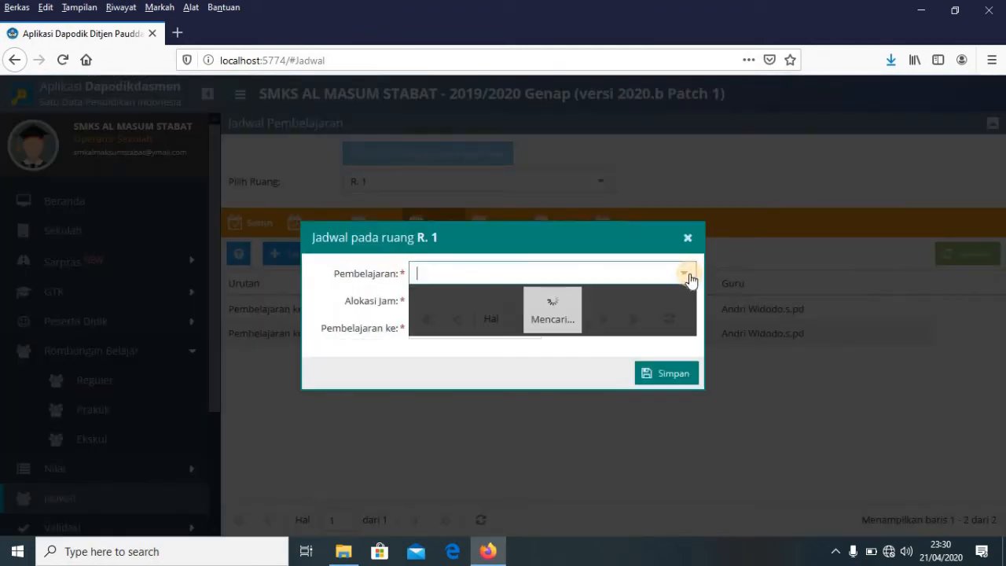
pyautogui.click(572, 340)
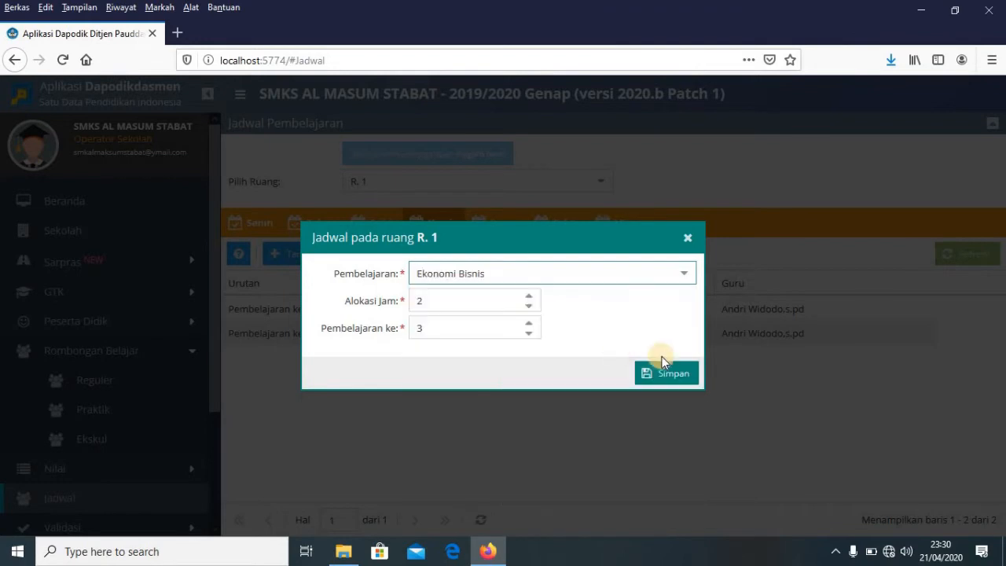
pyautogui.click(665, 374)
pyautogui.click(503, 334)
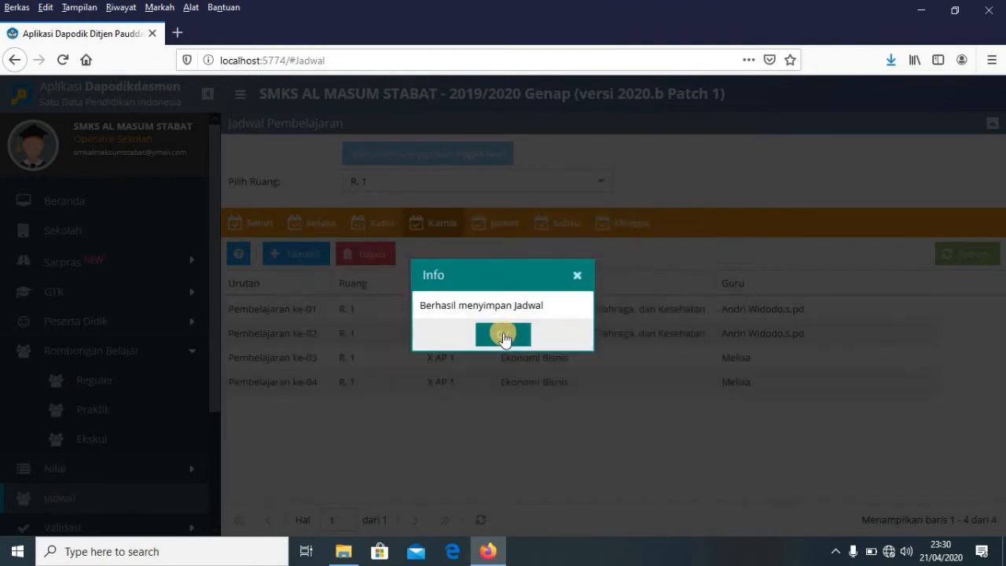
# Add Teknologi Perkantoran to the Kamis schedule of R. 1, with 4 hours starting at lesson 5, and save it.
pyautogui.click(288, 253)
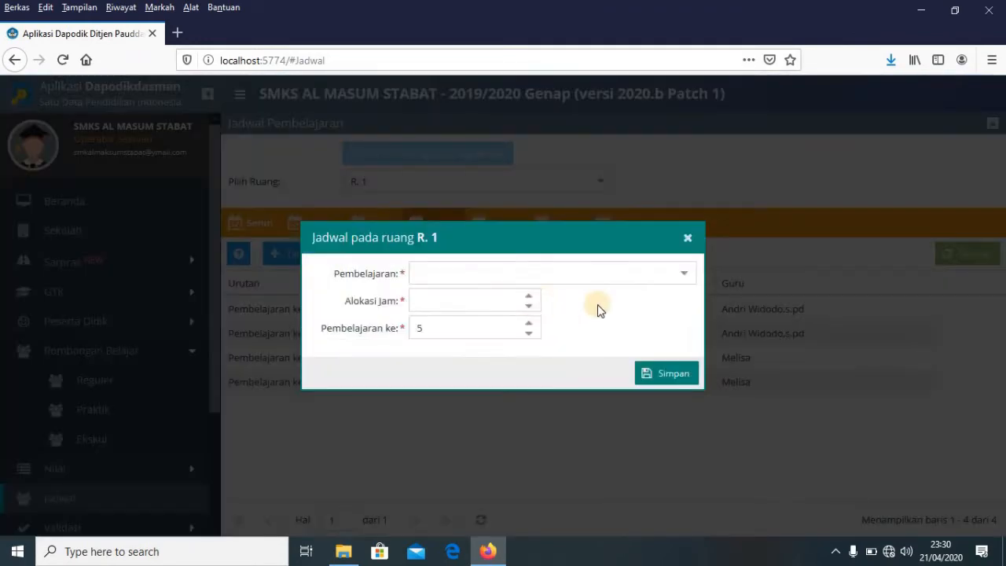
pyautogui.click(684, 277)
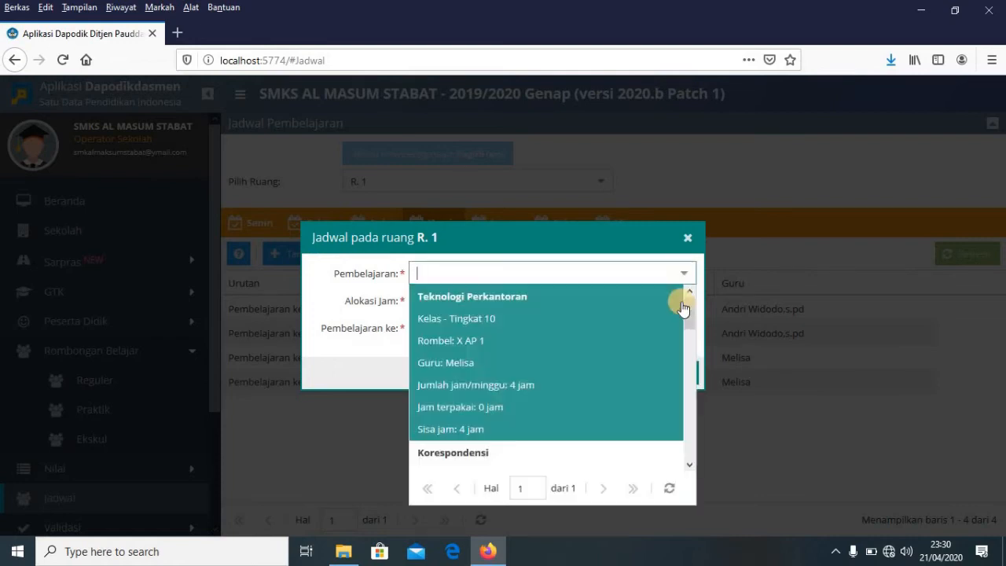
pyautogui.click(580, 354)
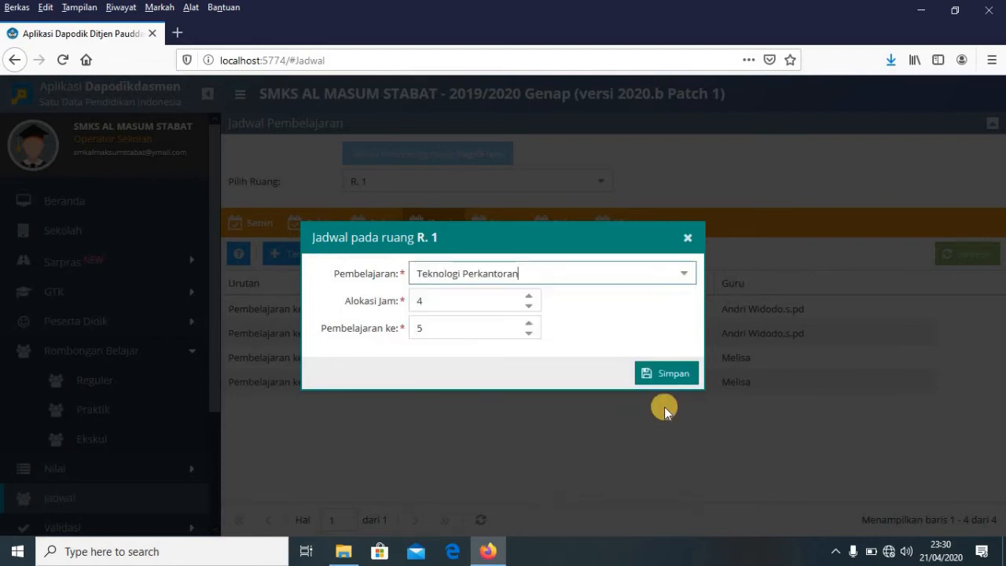
pyautogui.click(668, 376)
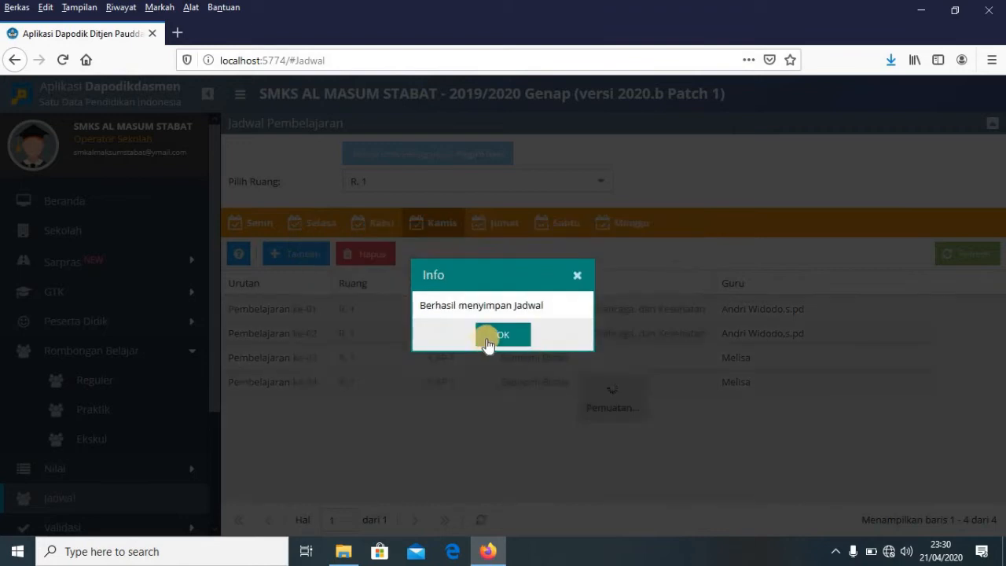
pyautogui.click(488, 337)
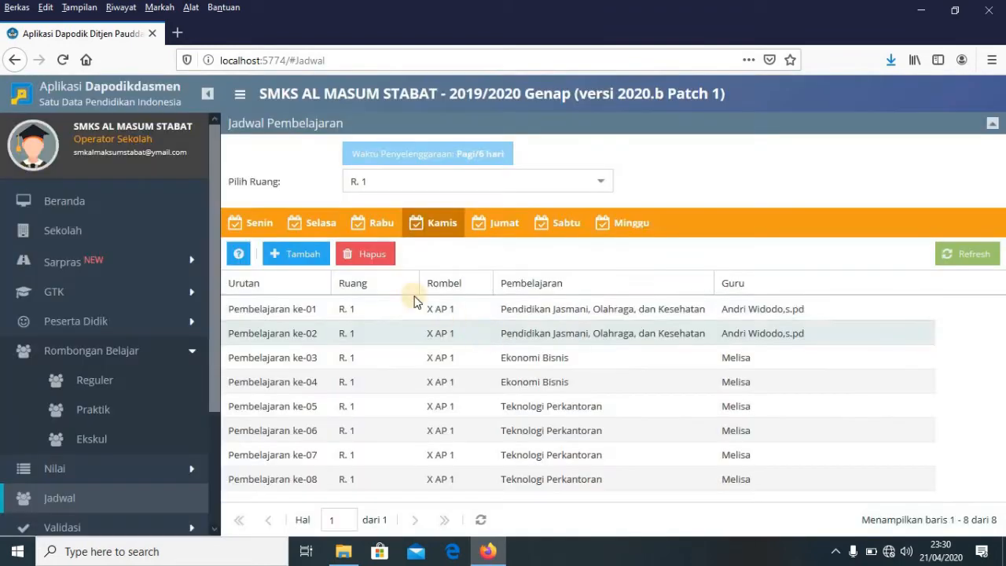
# Add Kearsipan to the Jumat schedule of R. 1, with 4 hours starting at lesson 1, and save it.
pyautogui.click(508, 227)
pyautogui.click(292, 254)
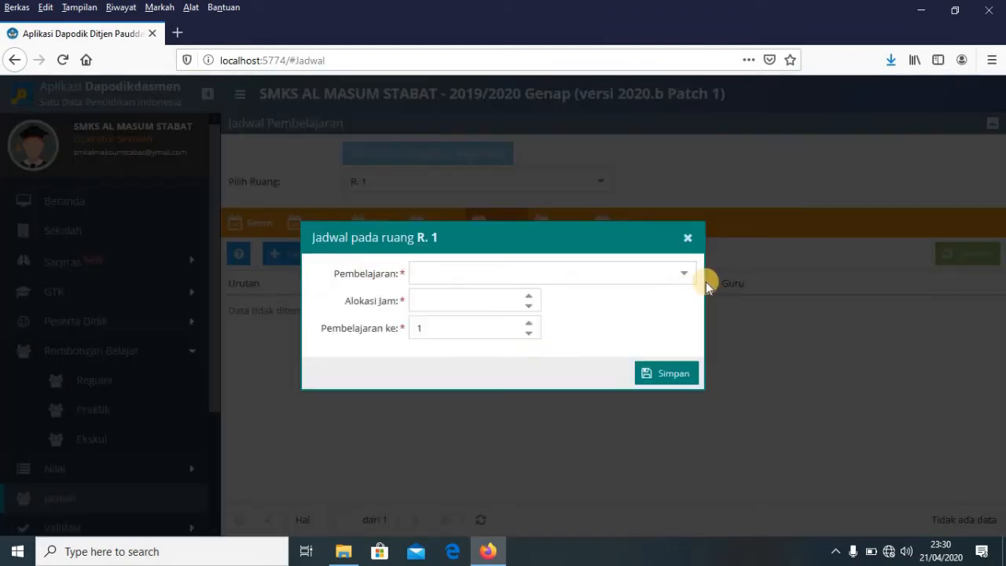
pyautogui.click(681, 275)
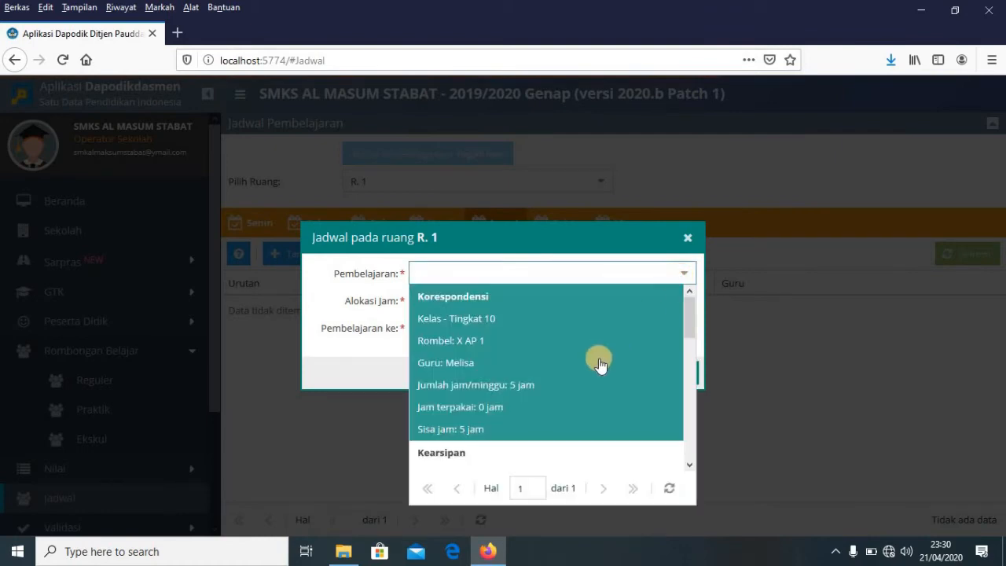
pyautogui.click(695, 363)
pyautogui.scroll(-1, 690, 360)
pyautogui.click(579, 367)
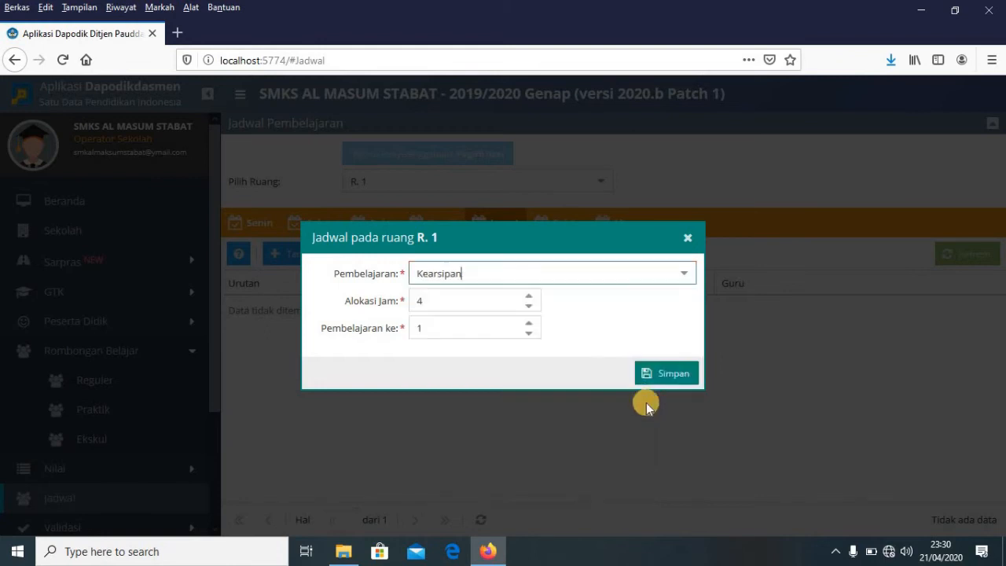
pyautogui.click(673, 376)
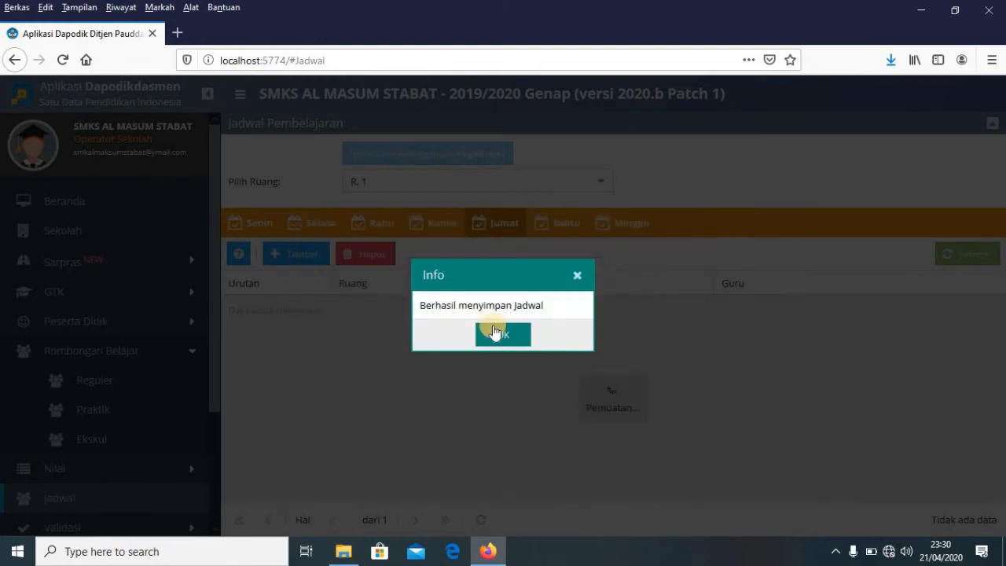
pyautogui.click(490, 331)
# Add Administrasi Umum to the Jumat schedule of R. 1, with 2 hours starting at lesson 5, and save it.
pyautogui.click(293, 254)
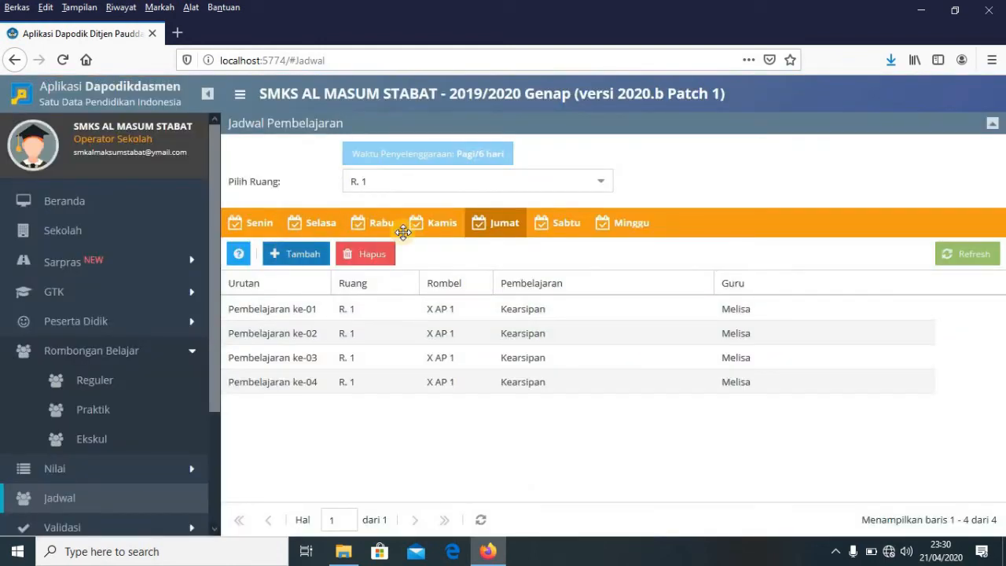
pyautogui.click(684, 275)
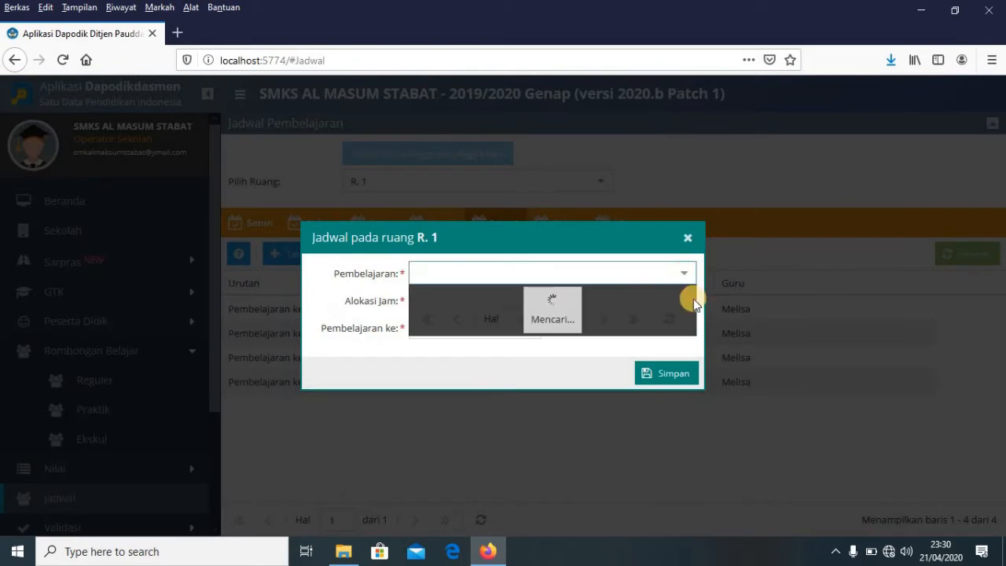
pyautogui.moveTo(690, 325); pyautogui.dragTo(689, 359)
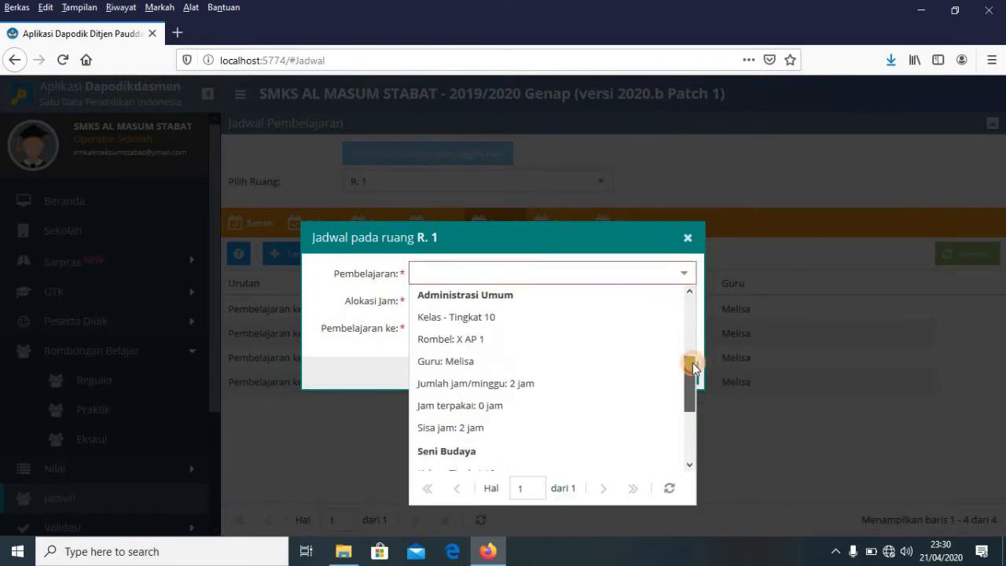
pyautogui.click(607, 353)
pyautogui.click(678, 376)
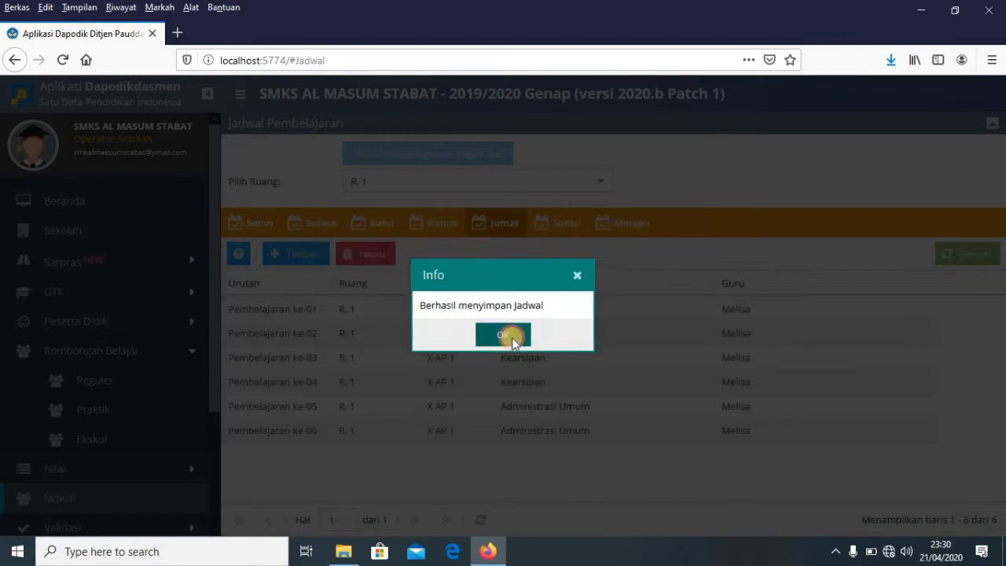
pyautogui.click(510, 336)
# Add Korespondensi to the Sabtu schedule of R. 1, with 5 hours starting at lesson 1, and save it.
pyautogui.click(559, 221)
pyautogui.click(302, 253)
pyautogui.click(683, 274)
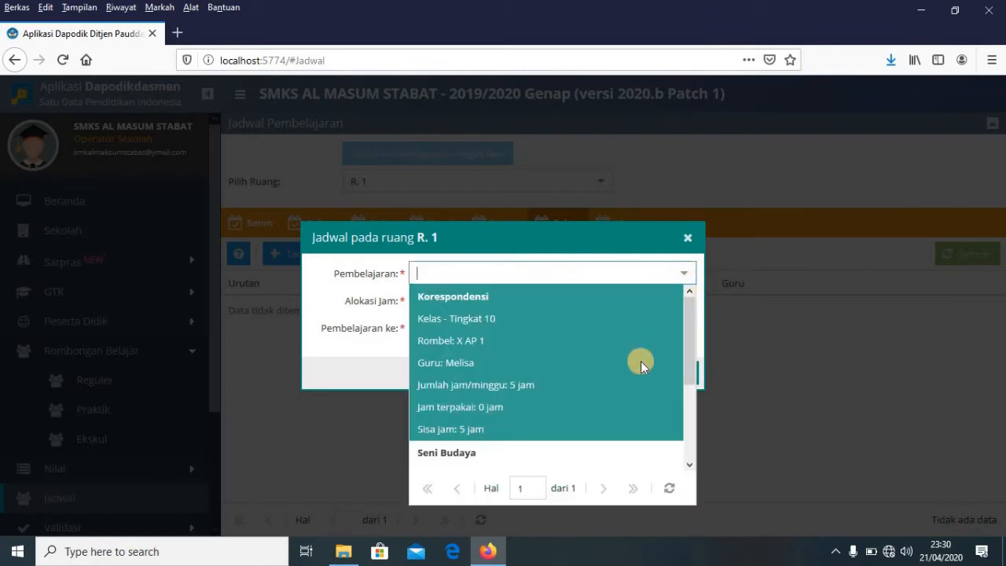
pyautogui.click(641, 361)
pyautogui.click(670, 378)
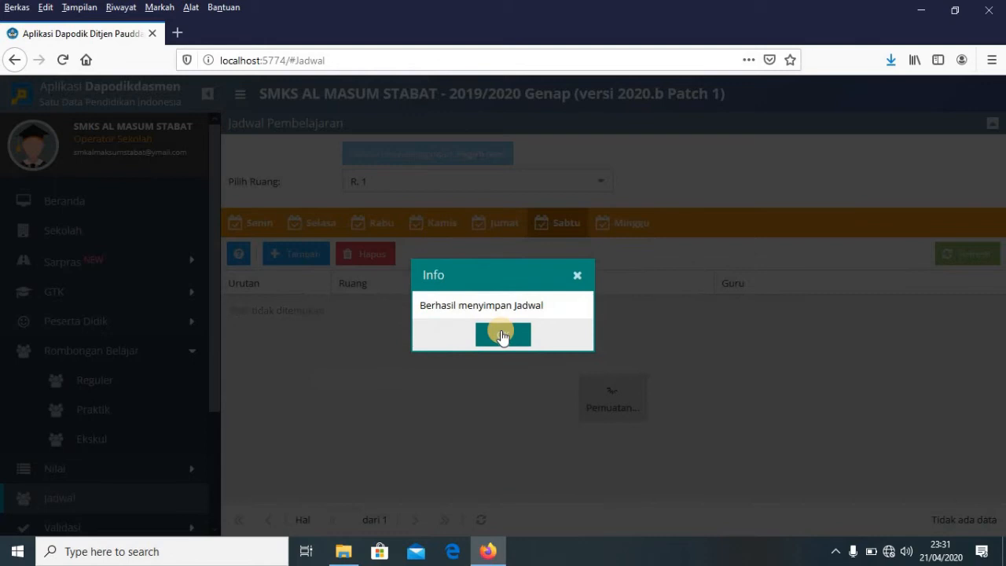
pyautogui.click(503, 335)
# Add Seni Budaya to the Sabtu schedule of R. 1, with 3 hours starting at lesson 6, and save it.
pyautogui.click(291, 253)
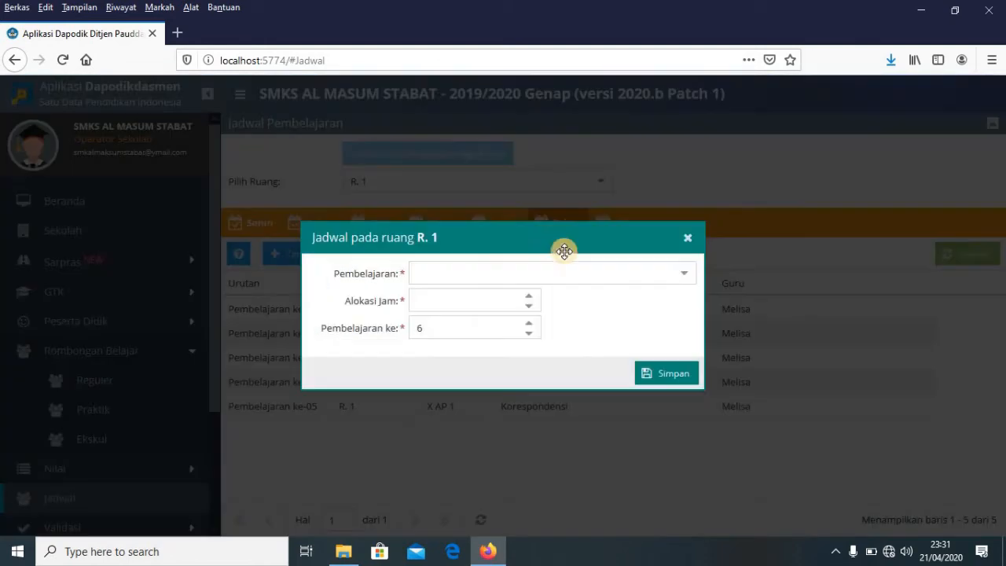
pyautogui.click(684, 272)
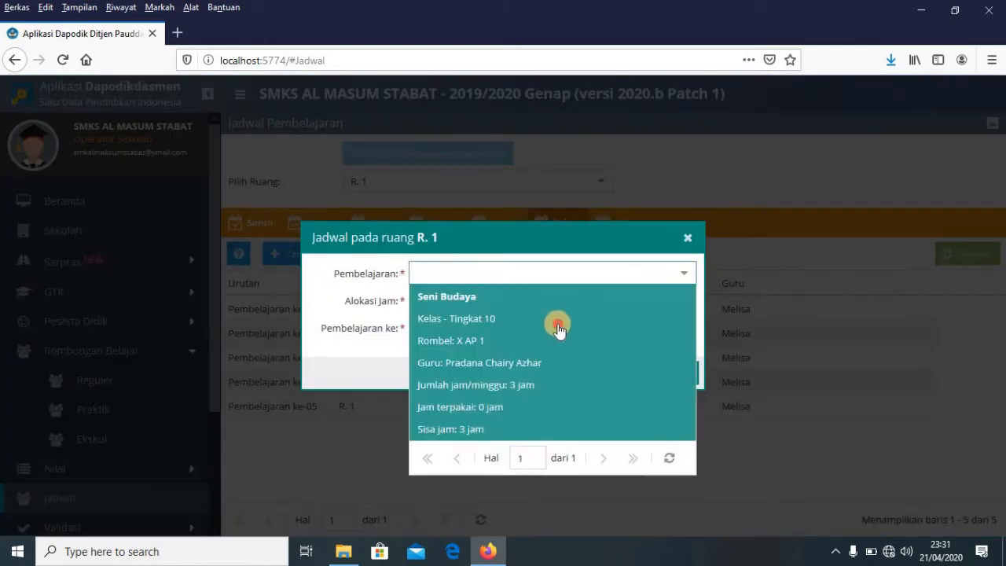
pyautogui.click(558, 329)
pyautogui.click(666, 376)
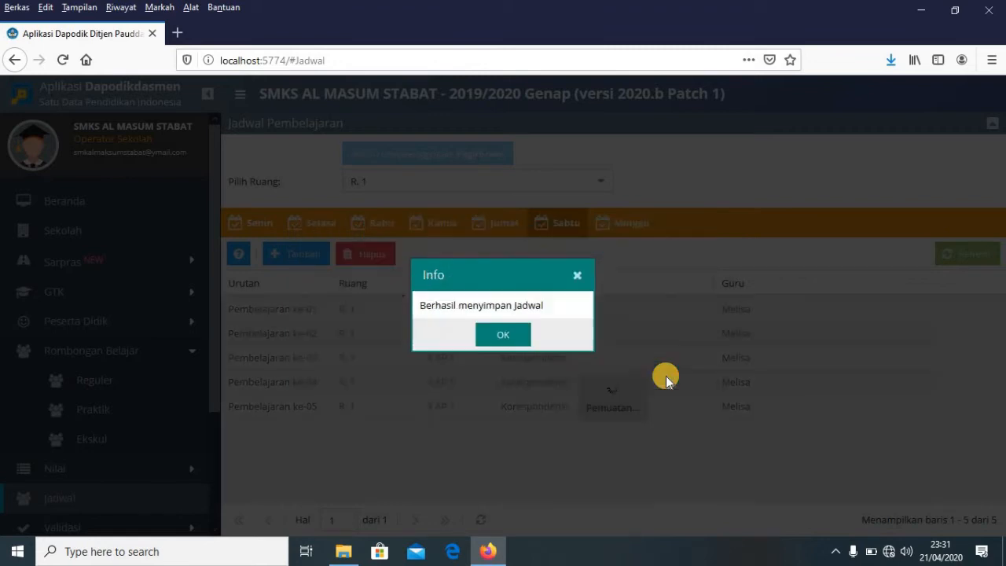
pyautogui.click(513, 334)
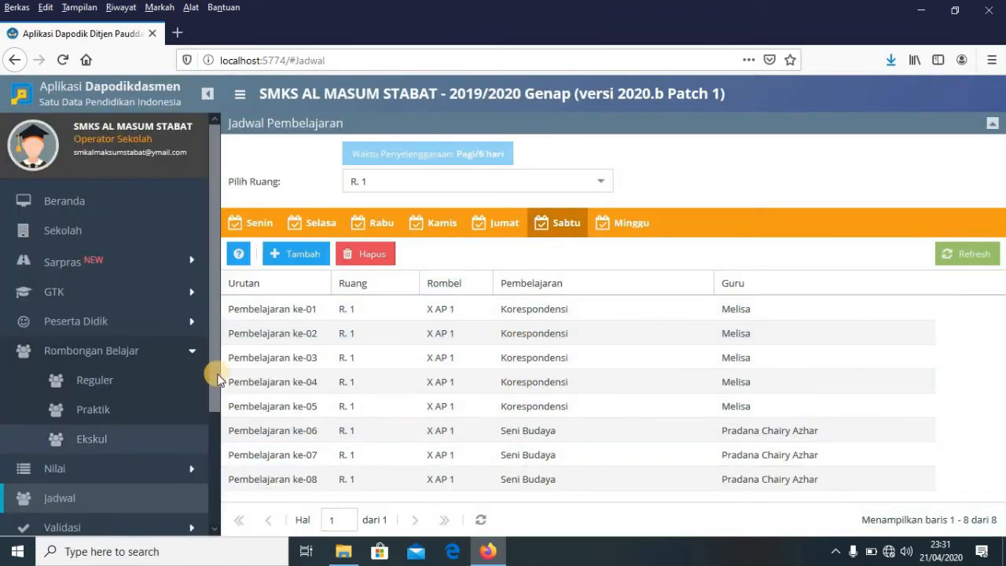
# Review the saved R. 1 schedule for each day from Senin to Sabtu.
pyautogui.click(255, 223)
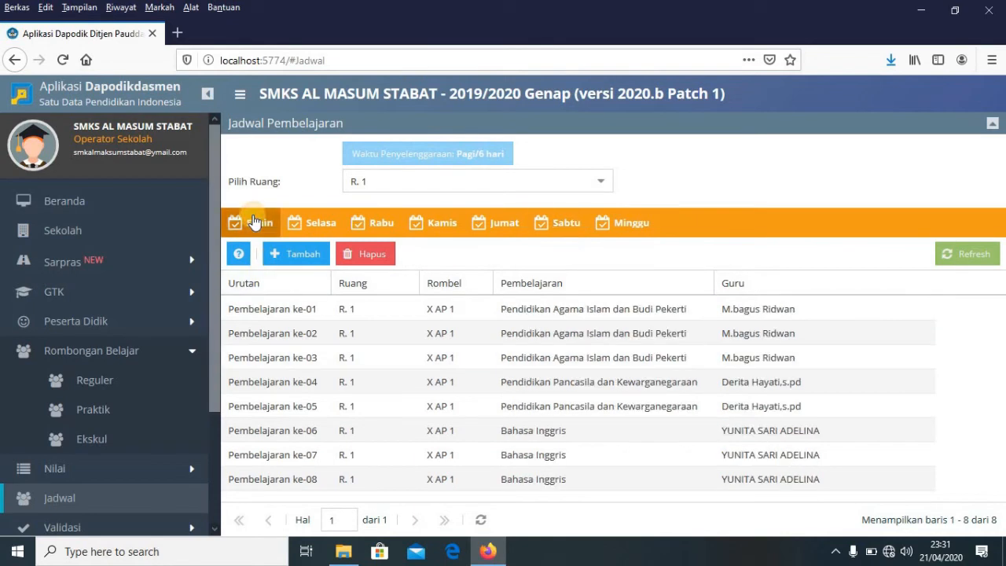
pyautogui.click(320, 223)
pyautogui.click(384, 223)
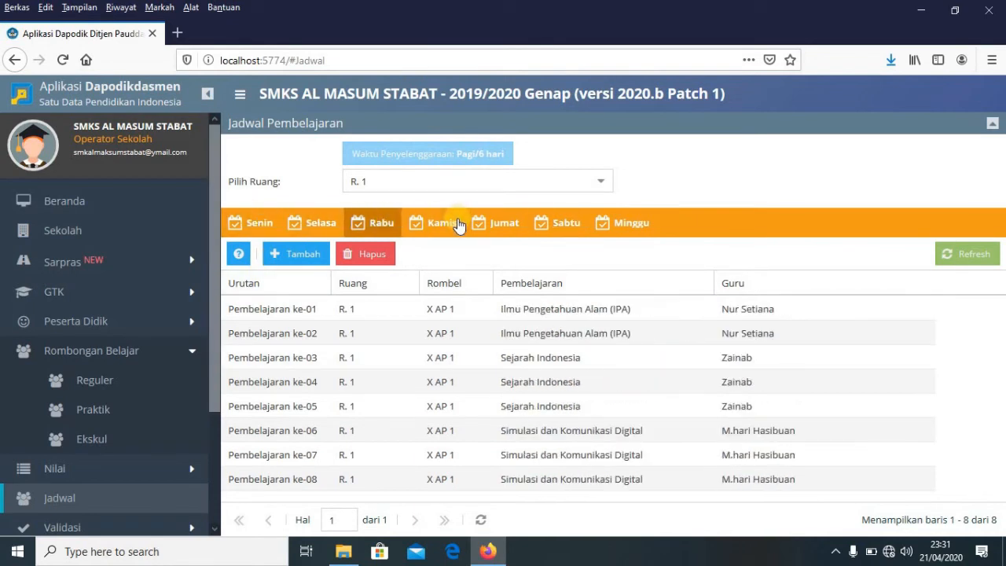
pyautogui.click(460, 225)
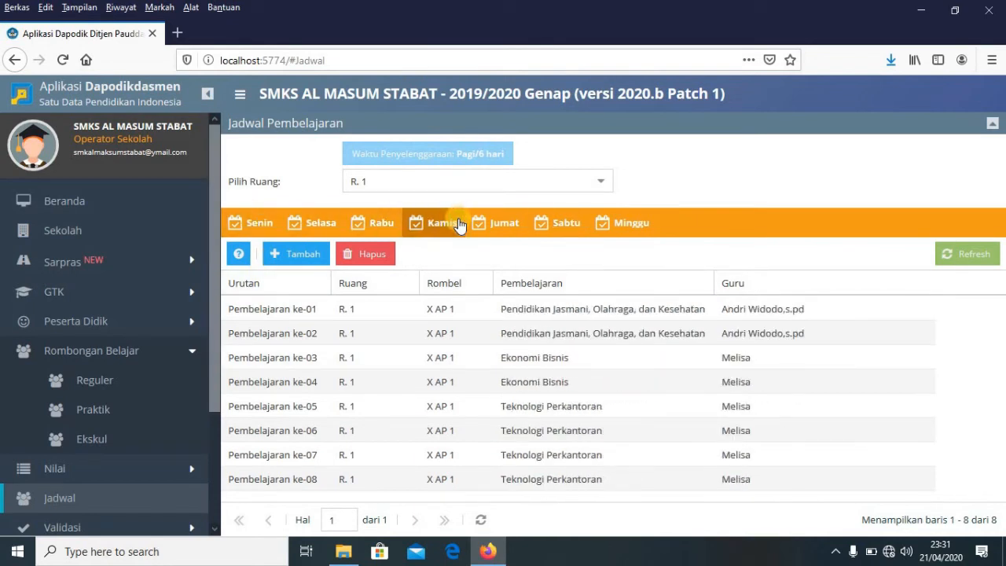
pyautogui.click(512, 224)
pyautogui.click(555, 224)
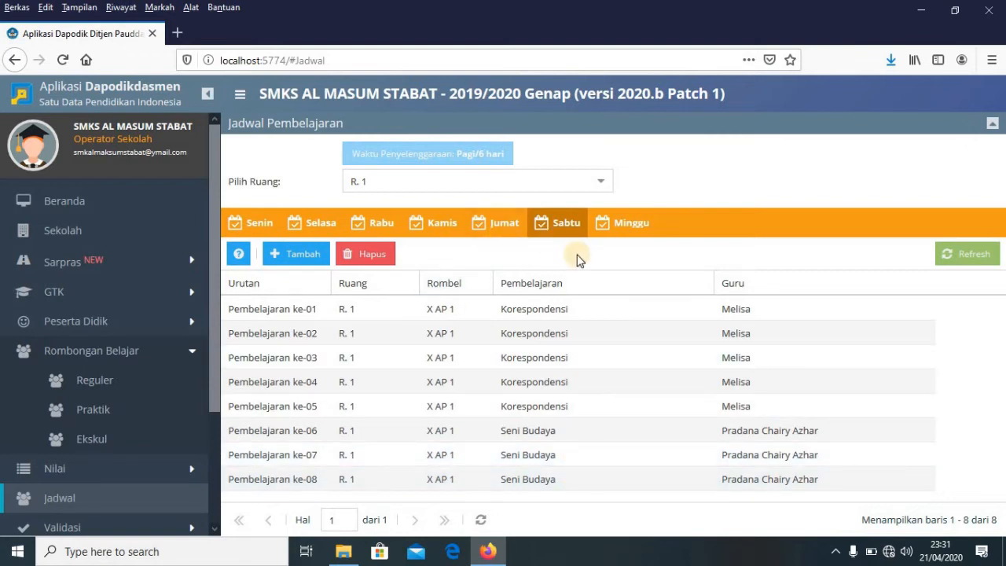
pyautogui.click(469, 310)
# Show the schedule of room R. 2 and check in the Reguler class list which class uses that room.
pyautogui.click(611, 184)
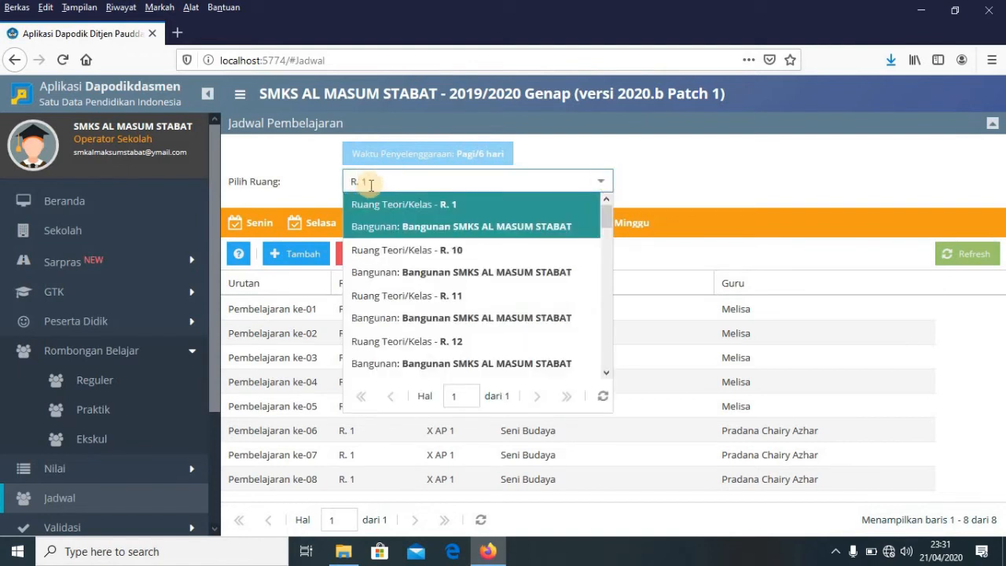
pyautogui.moveTo(607, 220); pyautogui.dragTo(606, 282)
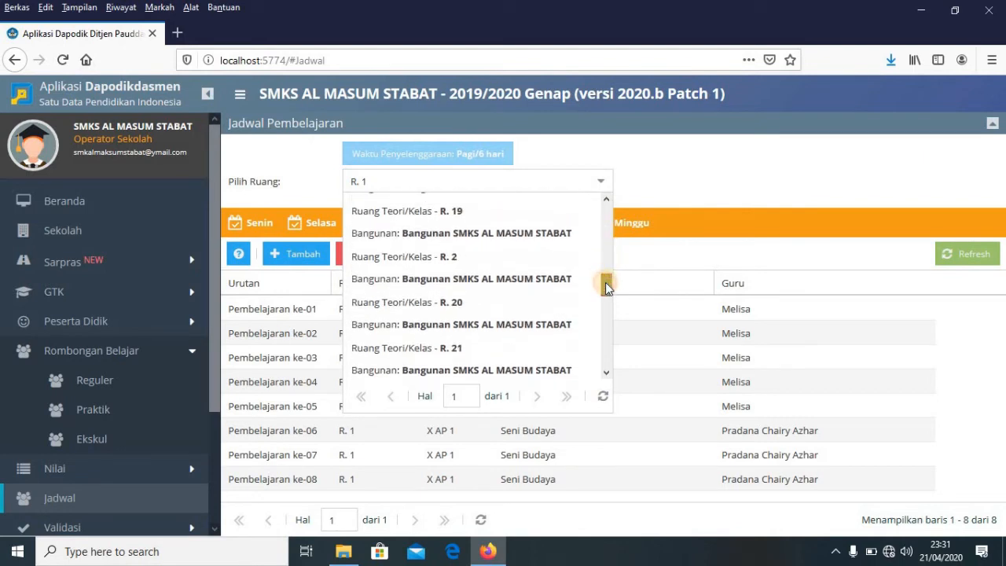
pyautogui.click(487, 275)
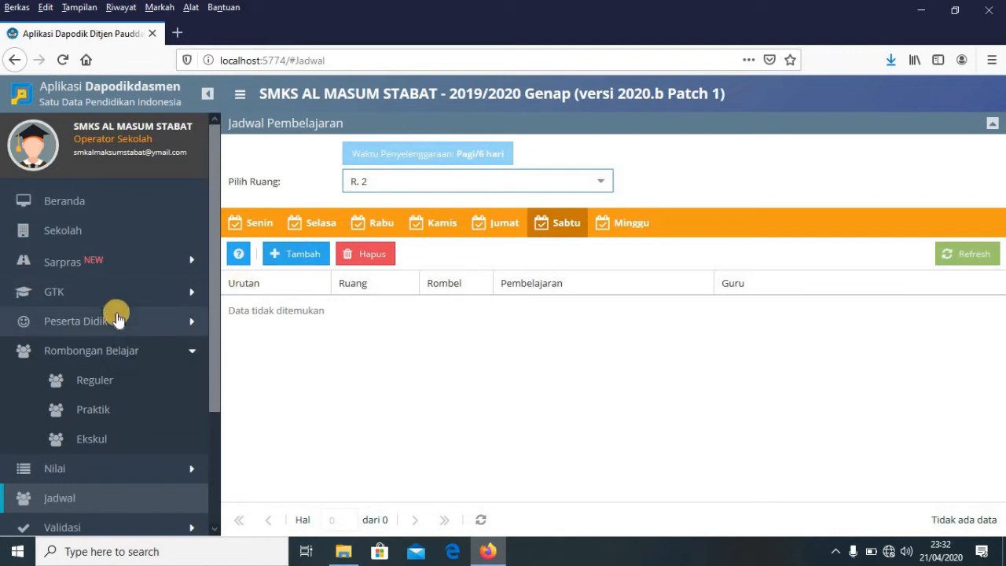
pyautogui.click(132, 370)
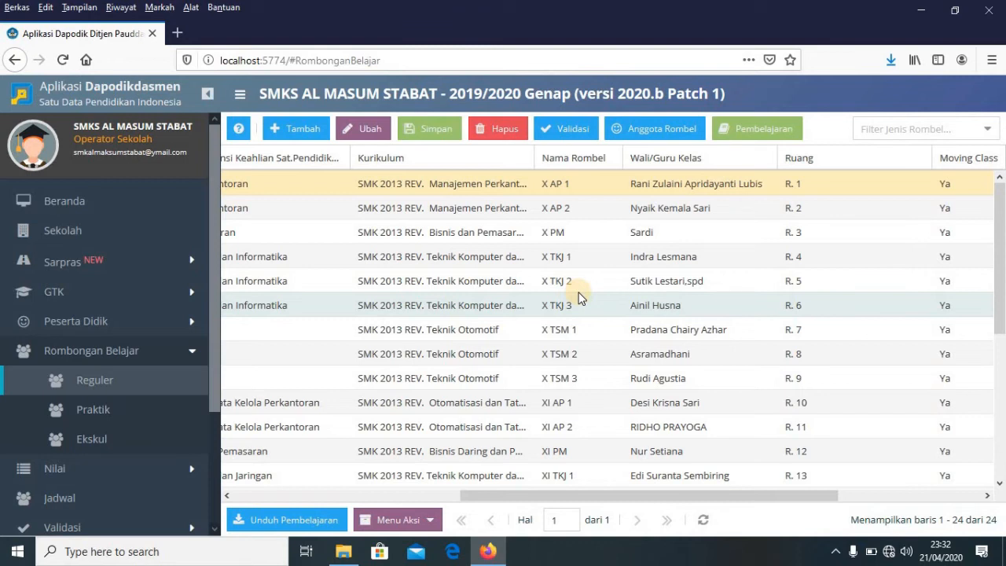
pyautogui.click(85, 498)
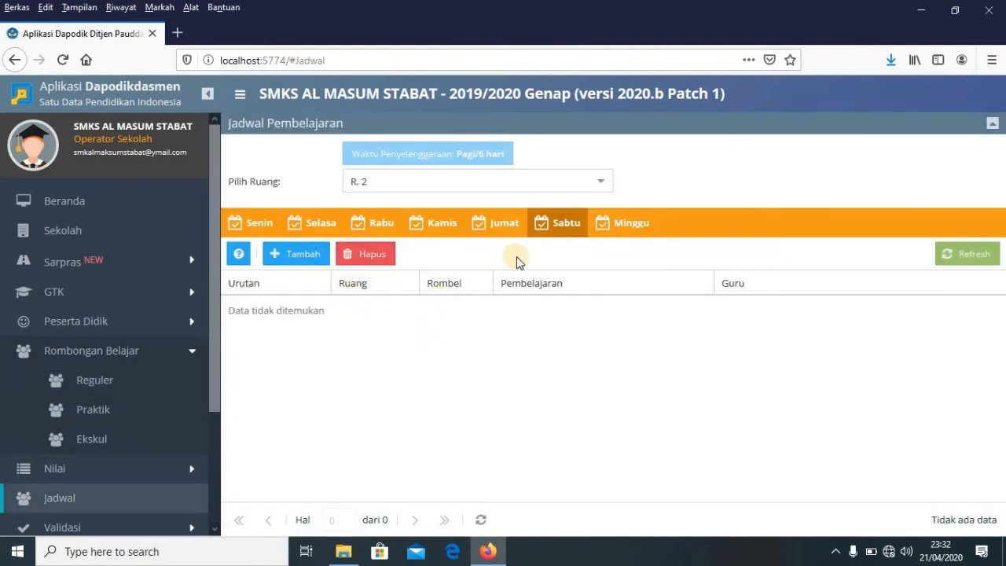
# Return the schedule to room R. 1 and view its Senin lessons.
pyautogui.moveTo(213, 325); pyautogui.dragTo(219, 398)
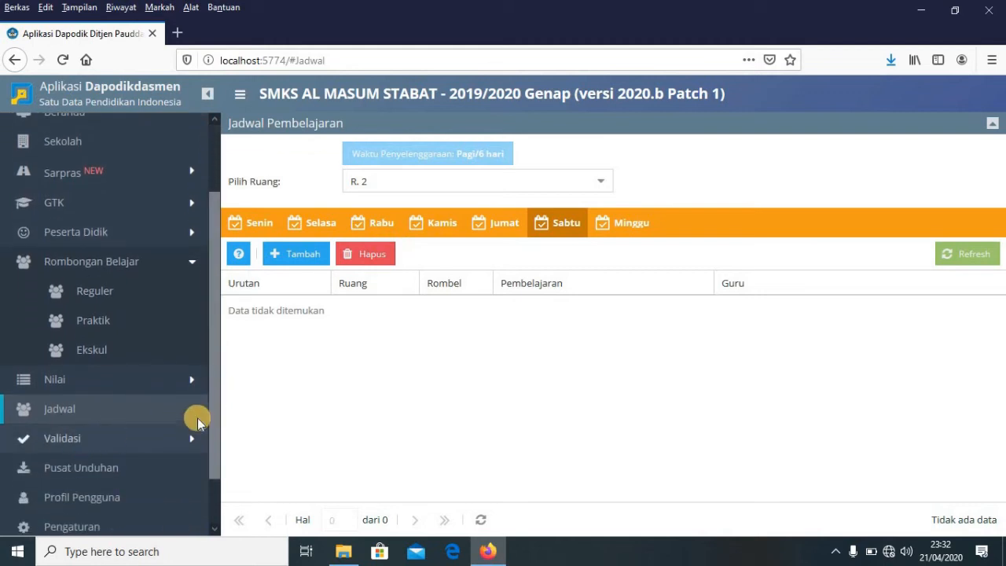
pyautogui.moveTo(214, 413); pyautogui.dragTo(217, 355)
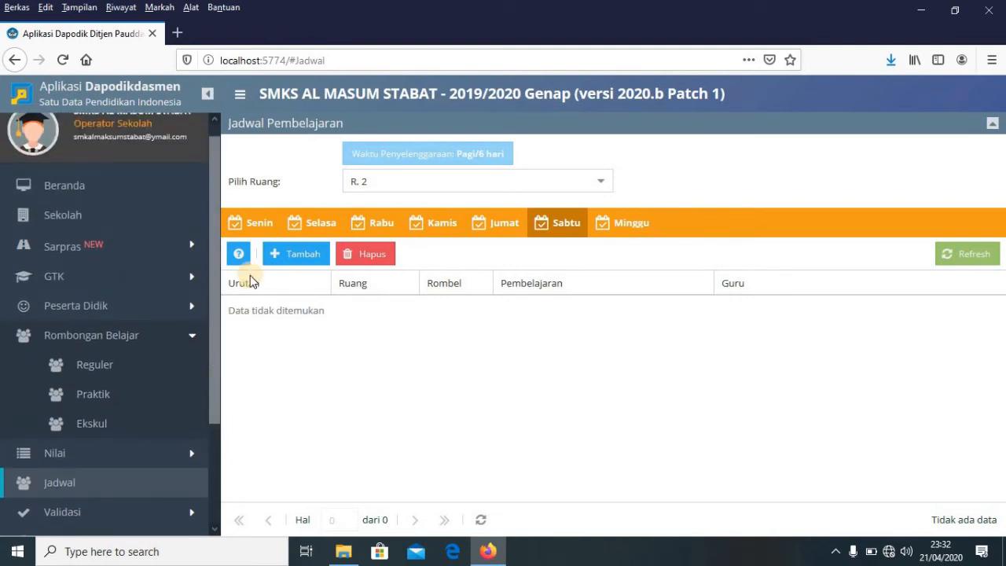
pyautogui.click(598, 182)
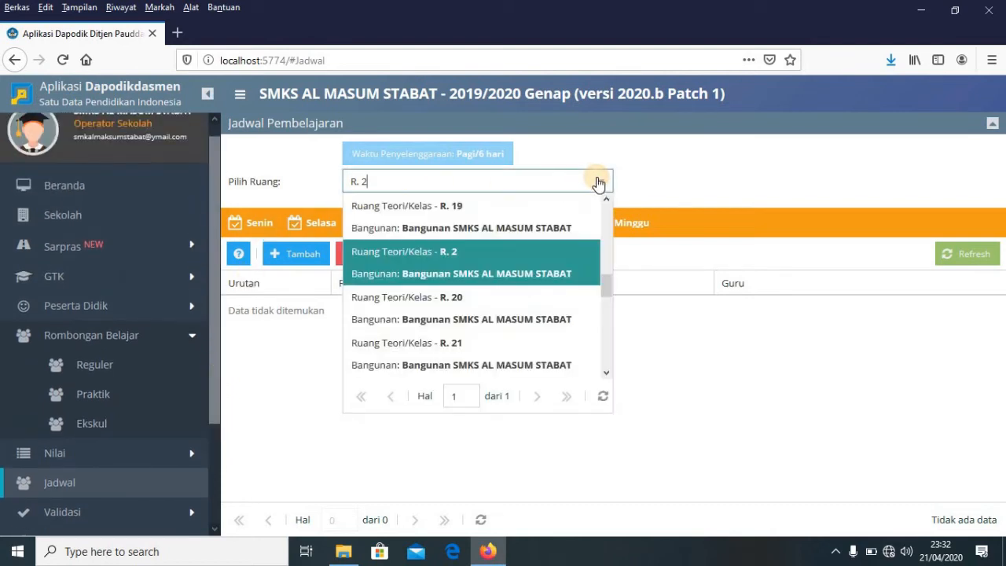
pyautogui.moveTo(609, 289); pyautogui.dragTo(611, 202)
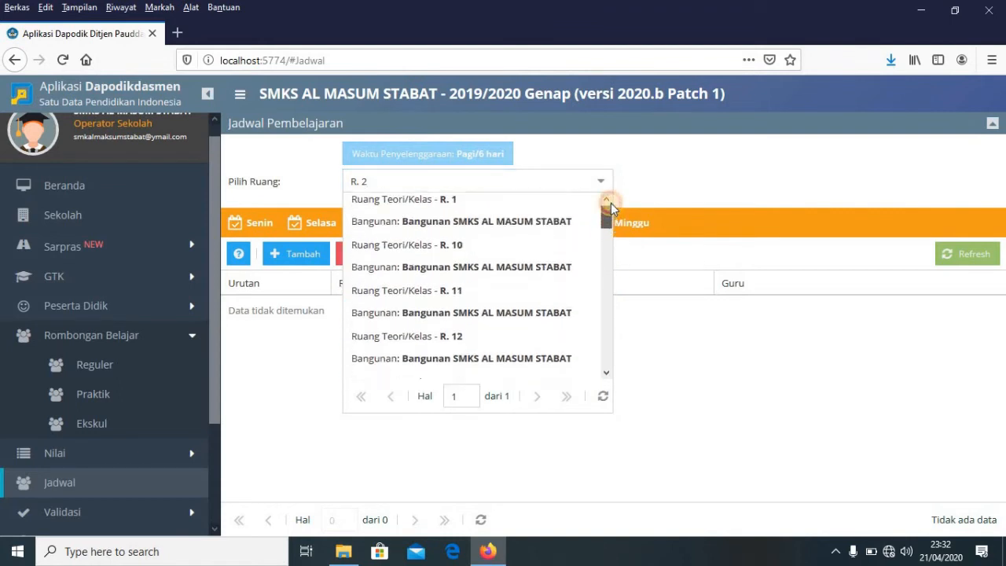
pyautogui.click(554, 207)
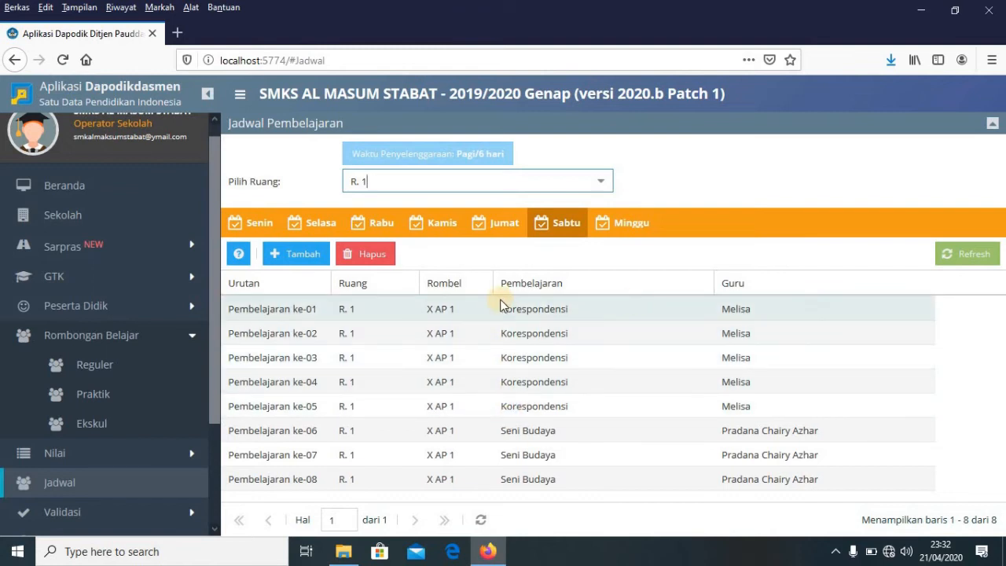
pyautogui.click(602, 182)
pyautogui.click(601, 189)
pyautogui.click(261, 222)
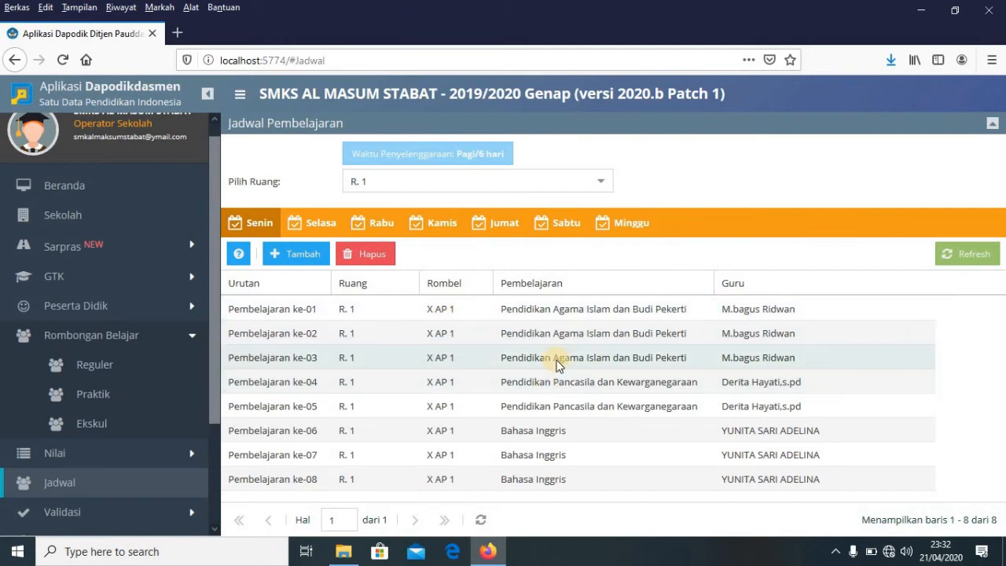
# Add Pendidikan Agama Islam dan Budi Pekerti to the Senin schedule of R. 2, with 3 hours starting at lesson 1, and save it.
pyautogui.click(602, 182)
pyautogui.moveTo(605, 228); pyautogui.dragTo(605, 301)
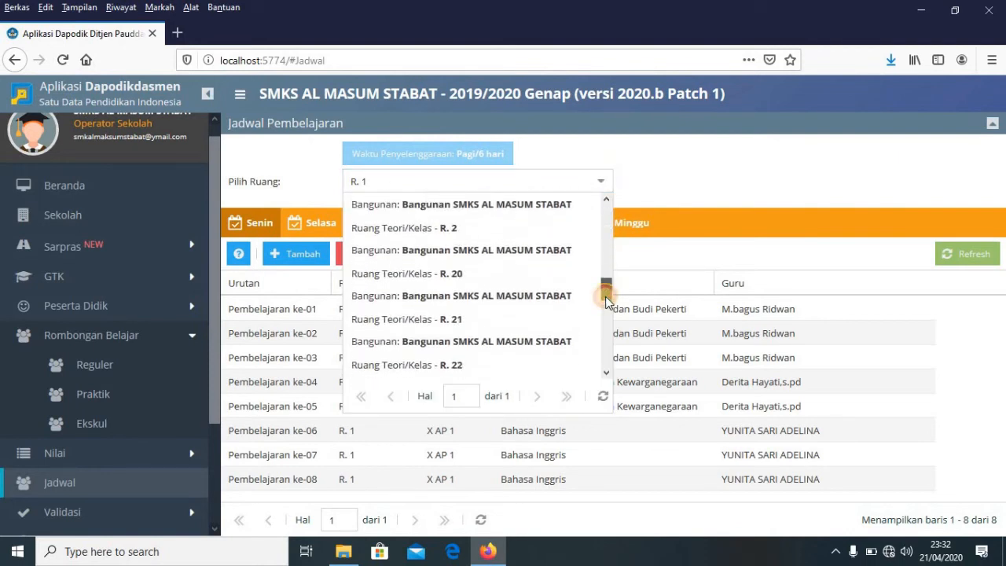
pyautogui.click(524, 241)
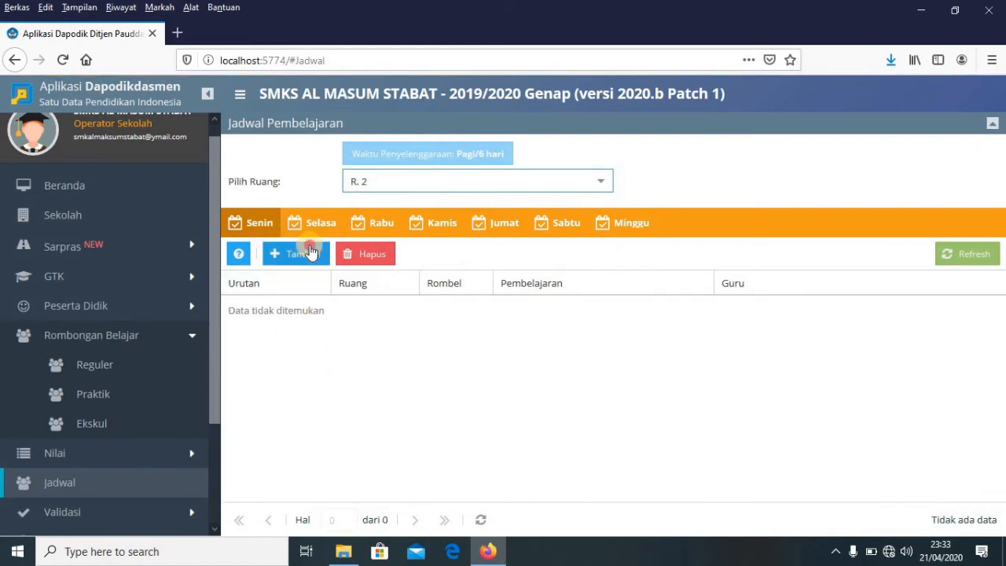
pyautogui.click(296, 254)
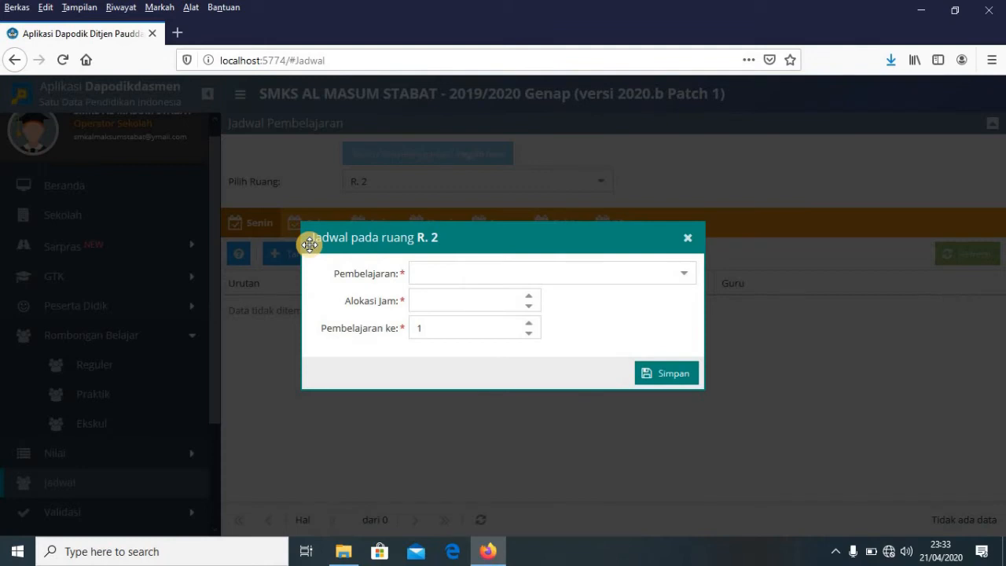
pyautogui.click(687, 279)
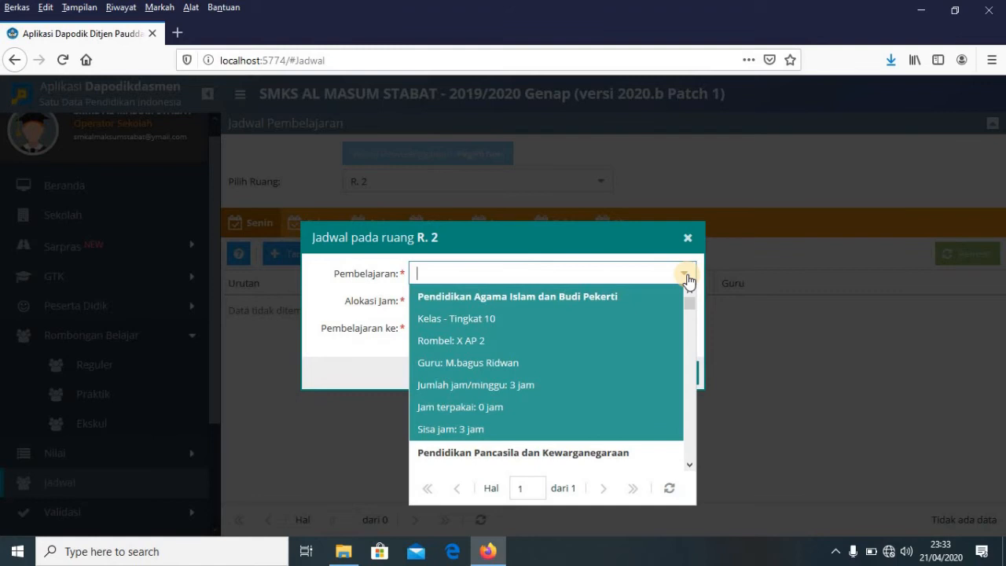
pyautogui.click(528, 346)
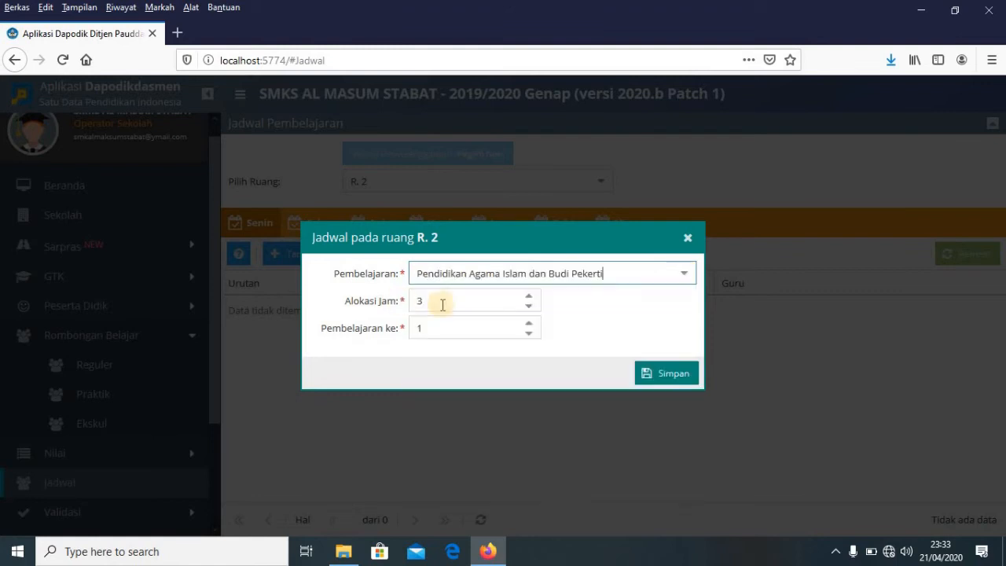
pyautogui.click(659, 373)
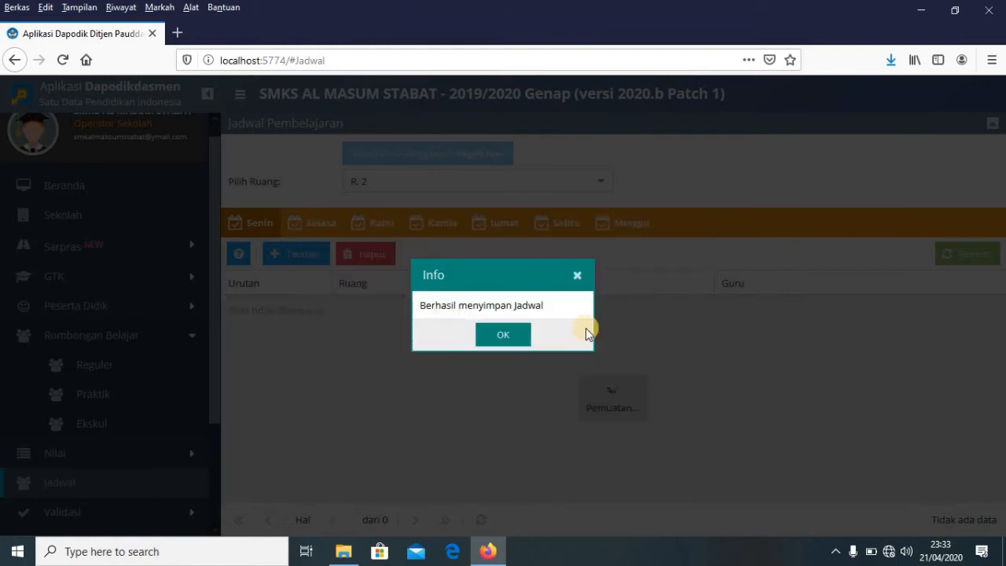
# Run the local validation and examine its results for Pembelajaran and for Rombongan Belajar & Jadwal.
pyautogui.click(502, 334)
pyautogui.click(108, 509)
pyautogui.moveTo(216, 381); pyautogui.dragTo(211, 438)
pyautogui.click(126, 472)
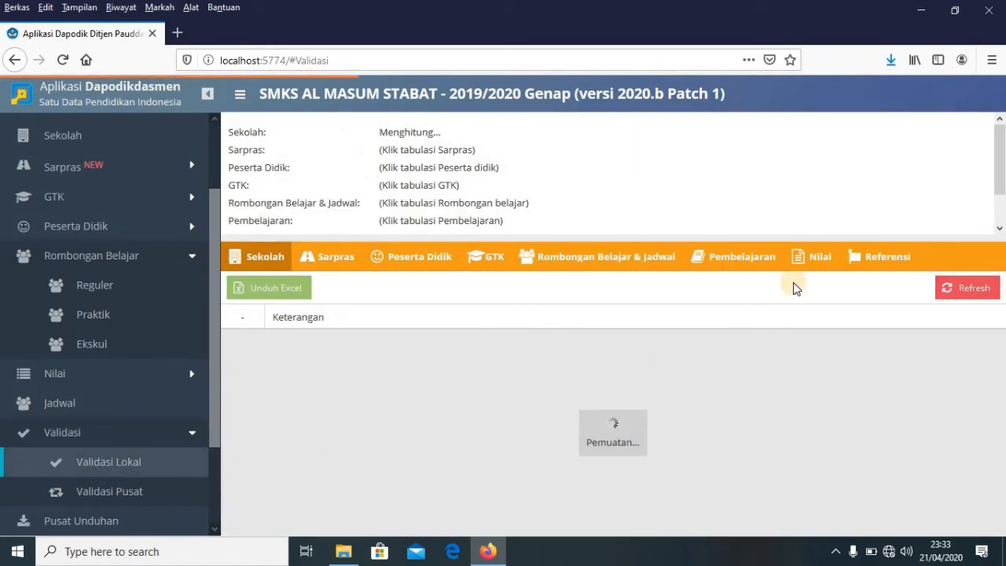
pyautogui.click(730, 259)
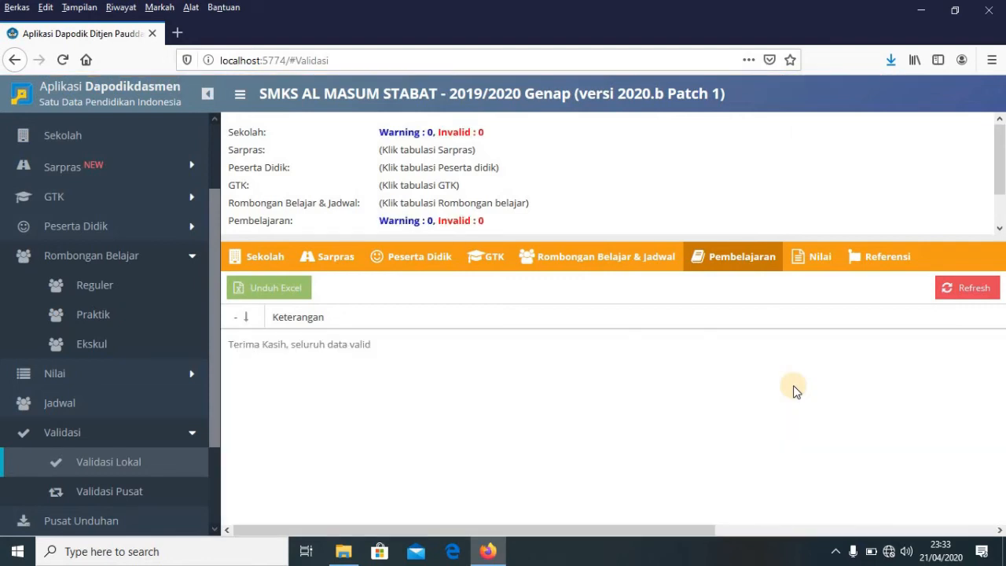
pyautogui.click(599, 261)
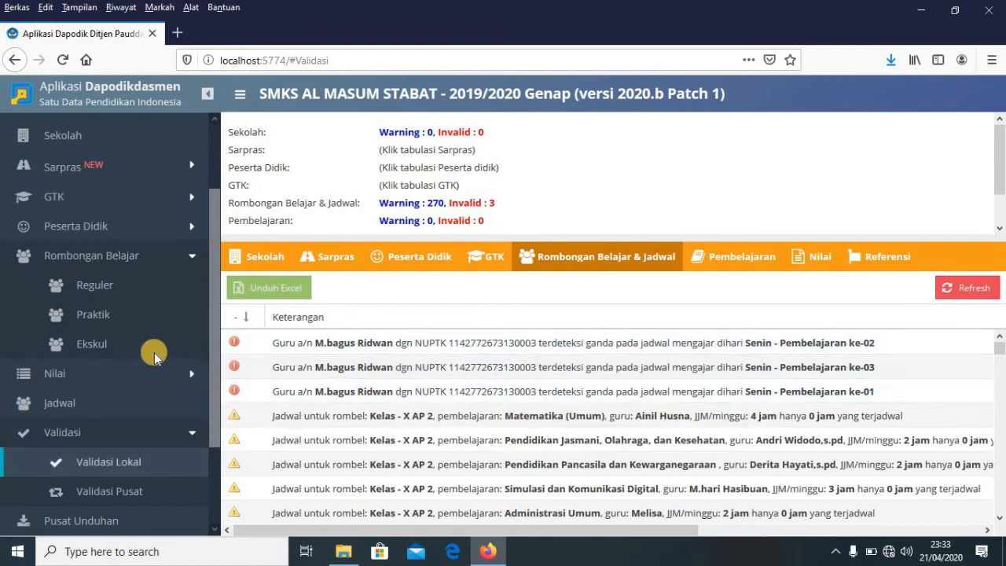
# Delete the Pembelajaran ke-01 lesson from the Senin schedule of R. 2.
pyautogui.click(142, 279)
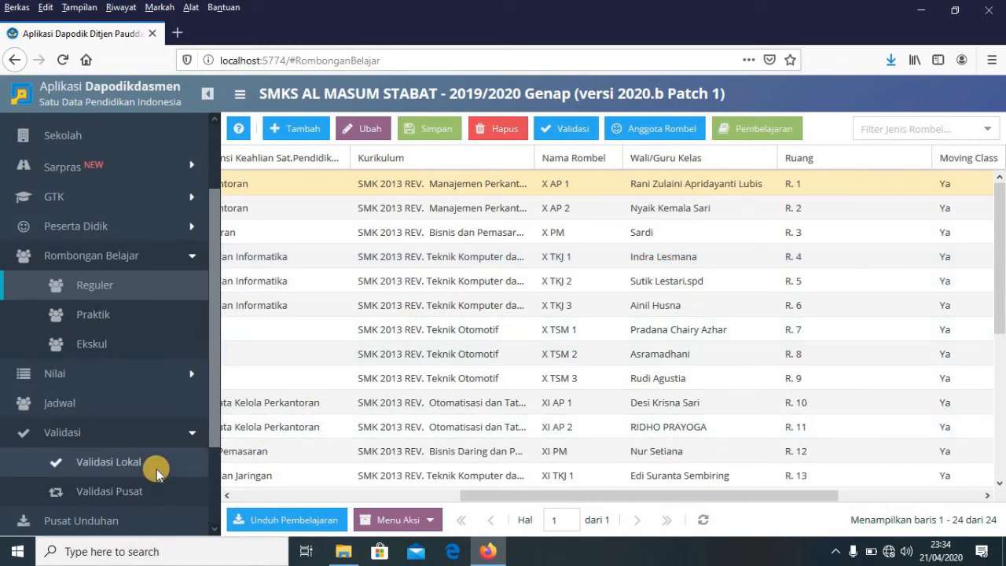
pyautogui.click(120, 407)
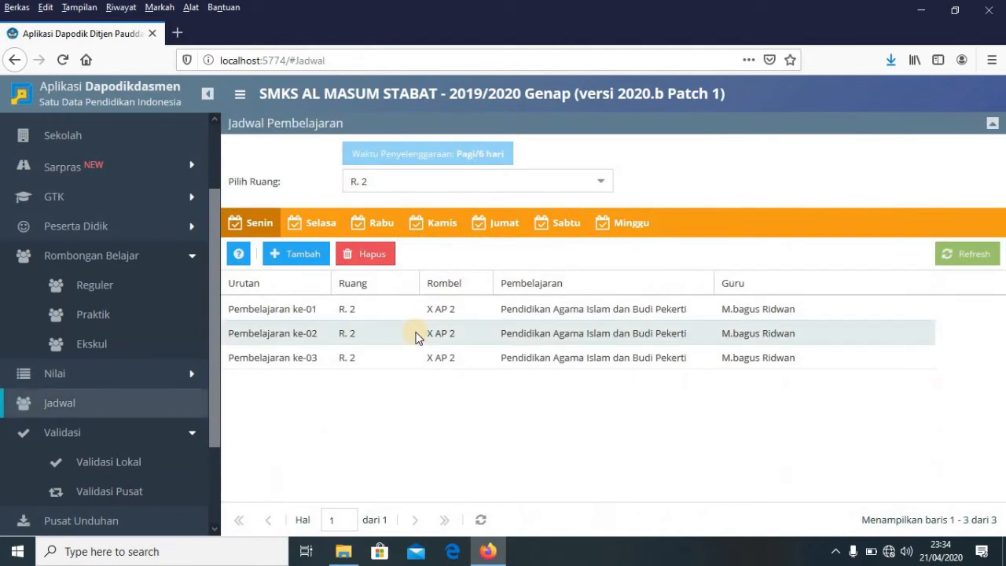
pyautogui.click(297, 311)
pyautogui.click(384, 259)
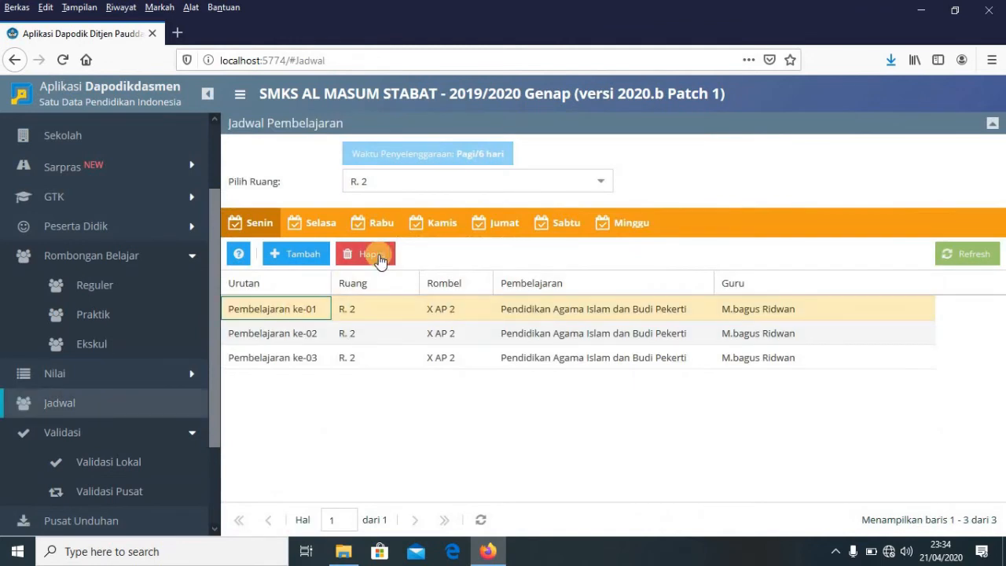
pyautogui.click(477, 337)
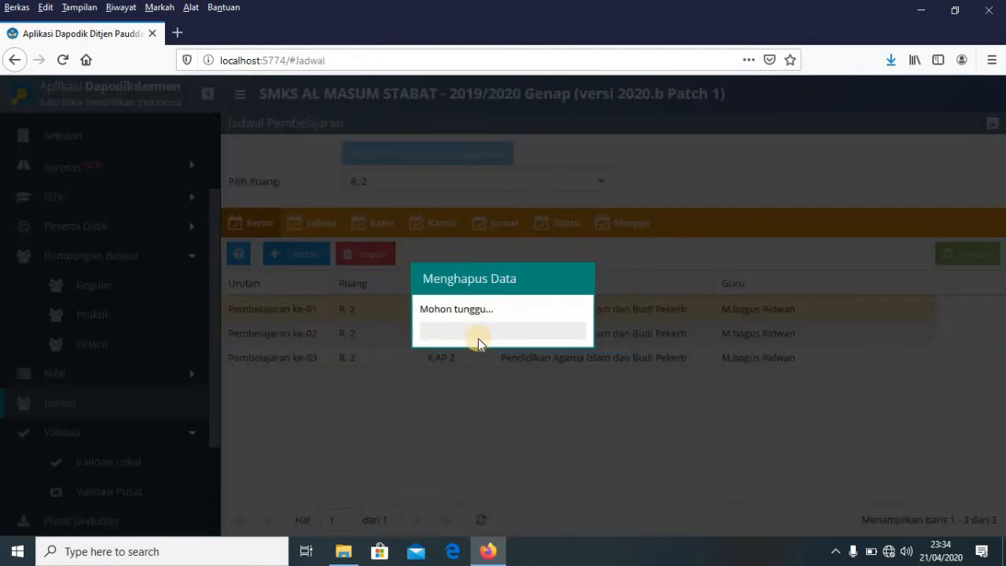
pyautogui.click(507, 335)
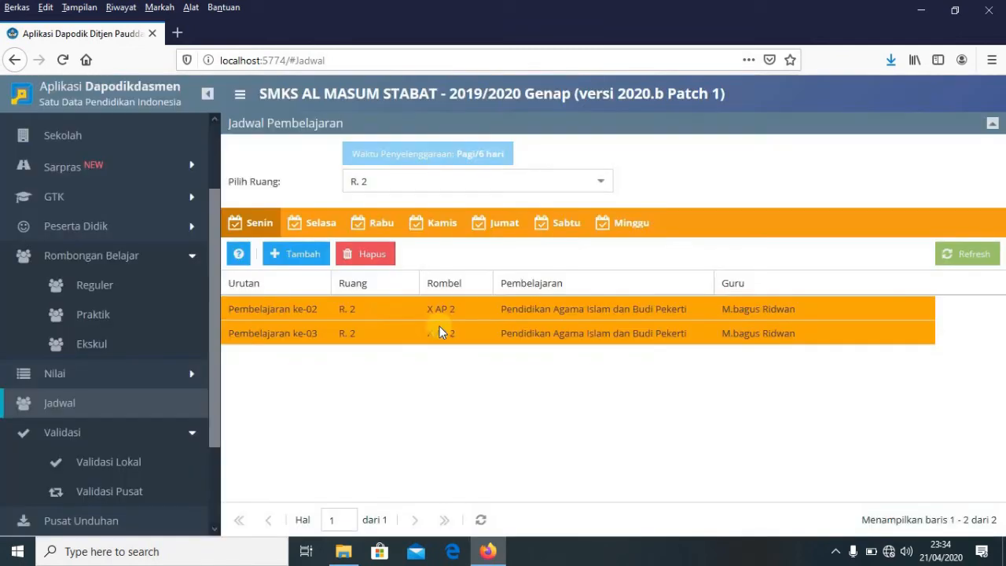
# Delete the Pembelajaran ke-02 and ke-03 lessons of Pendidikan Agama Islam dan Budi Pekerti from the Senin schedule of R. 2.
pyautogui.click(385, 313)
pyautogui.click(374, 253)
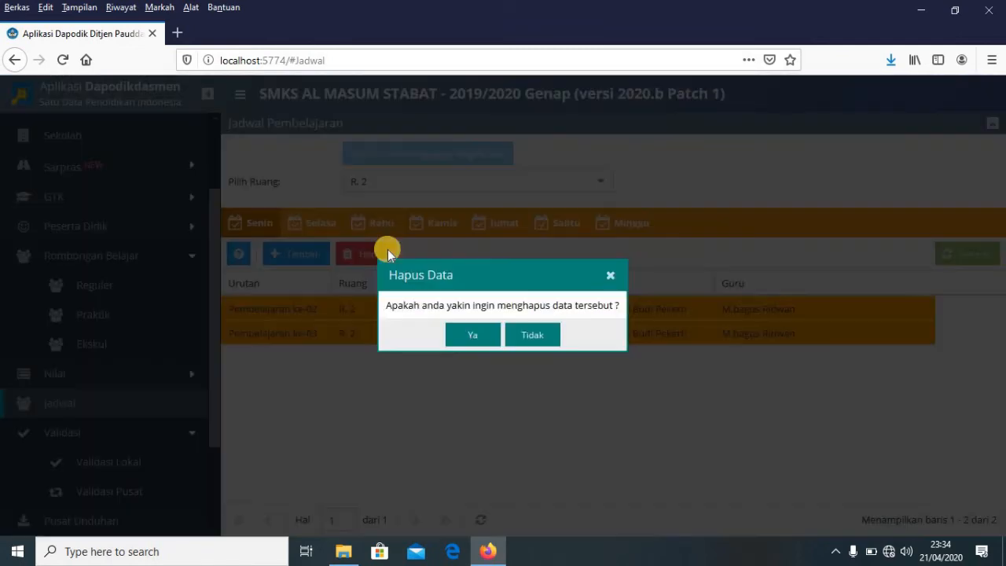
pyautogui.click(465, 335)
pyautogui.click(519, 336)
pyautogui.click(378, 312)
pyautogui.click(371, 253)
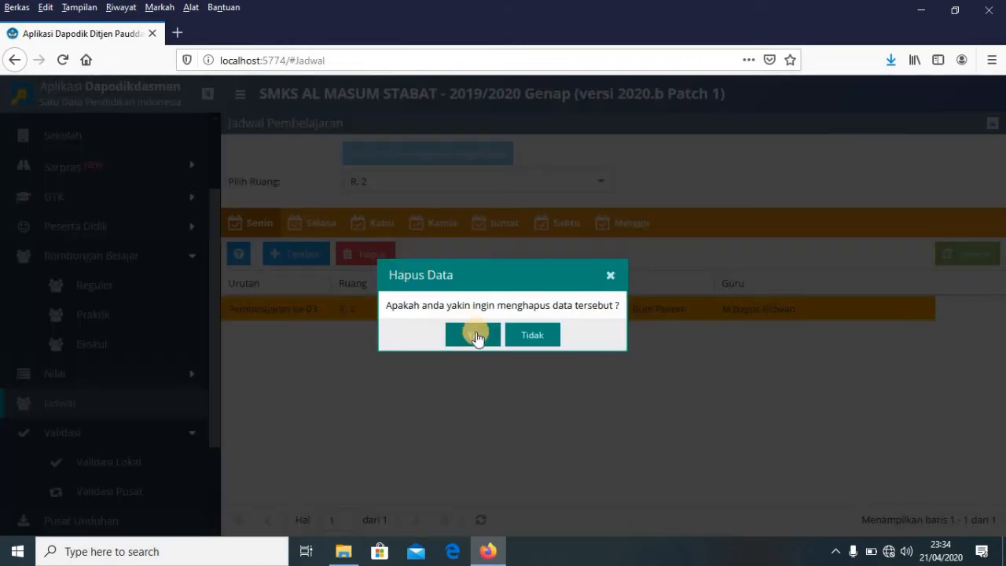
pyautogui.click(474, 335)
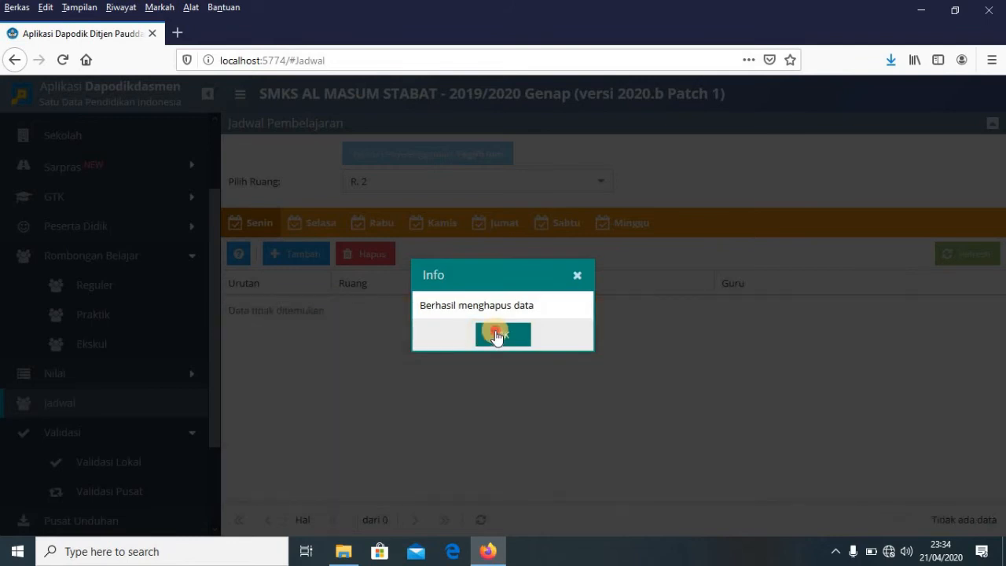
pyautogui.click(503, 335)
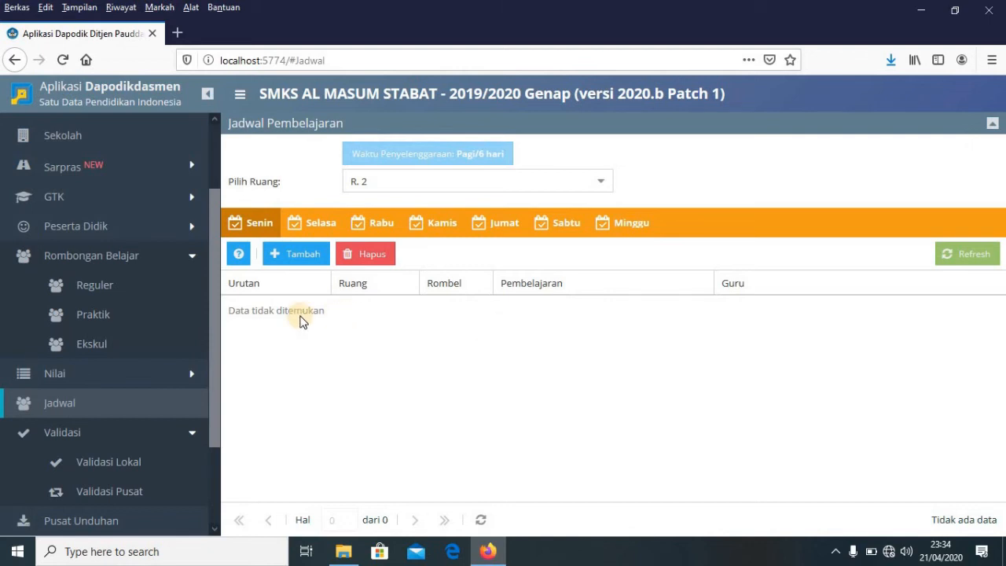
# Review the subject assignments of class X AP 1 through to the Bimbingan dan Konseling entry, and return to the Jadwal page.
pyautogui.click(135, 273)
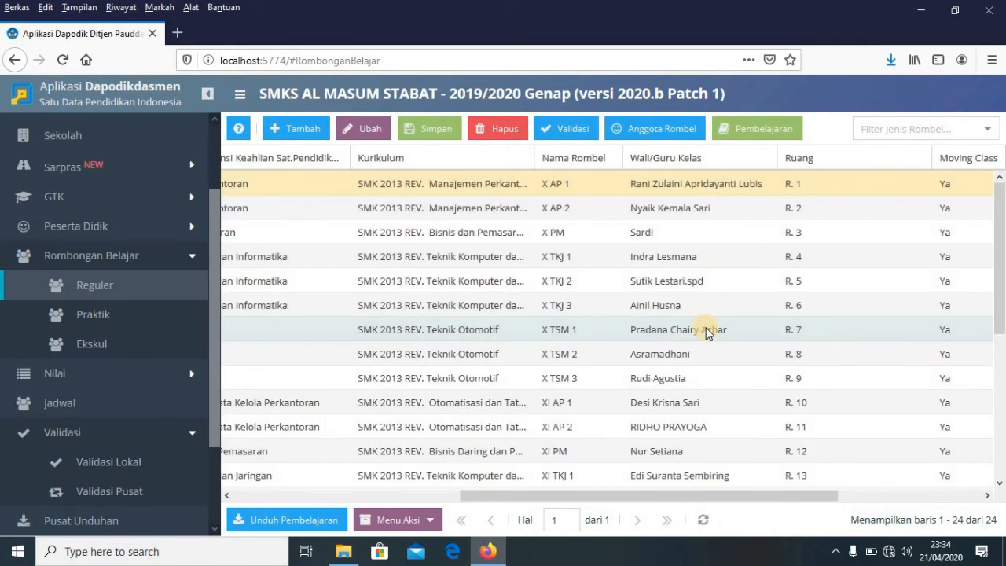
pyautogui.click(816, 188)
pyautogui.click(757, 142)
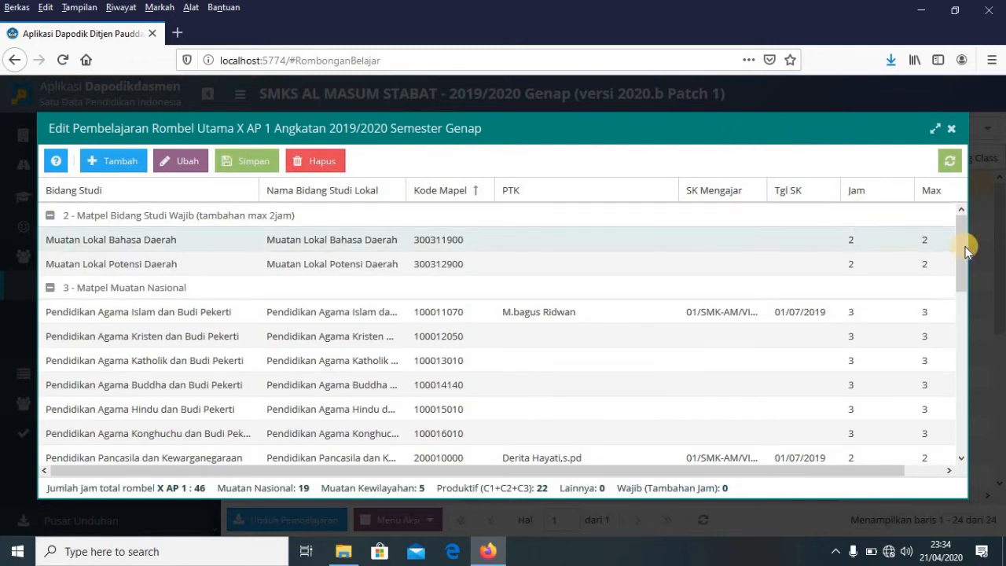
pyautogui.click(966, 247)
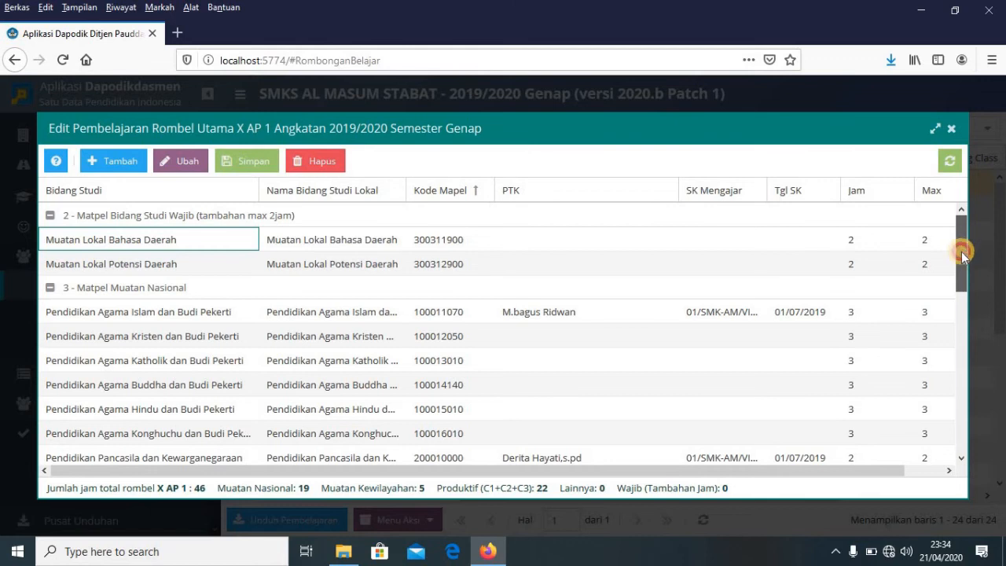
pyautogui.scroll(-3, 964, 241)
pyautogui.scroll(-5, 954, 393)
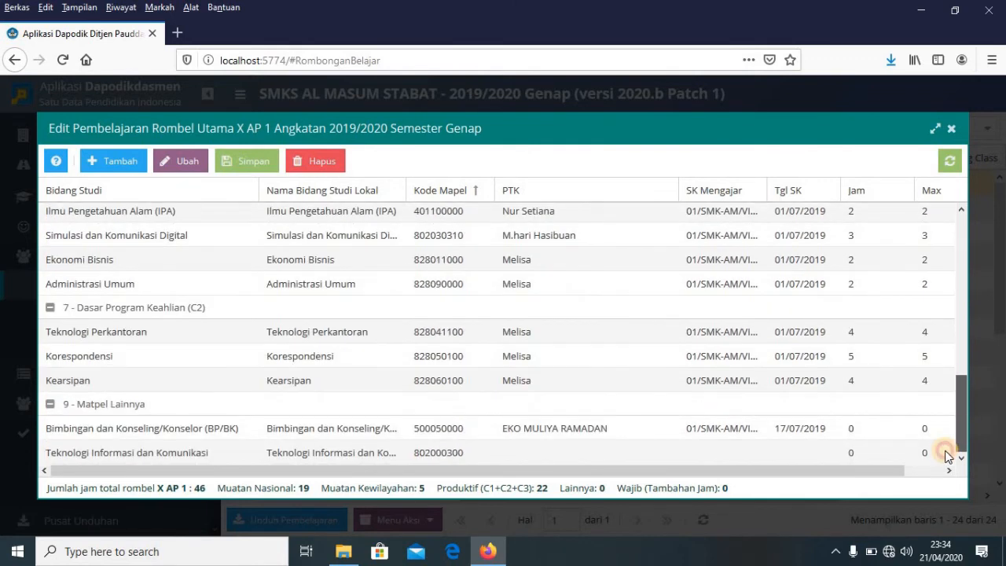
pyautogui.click(548, 438)
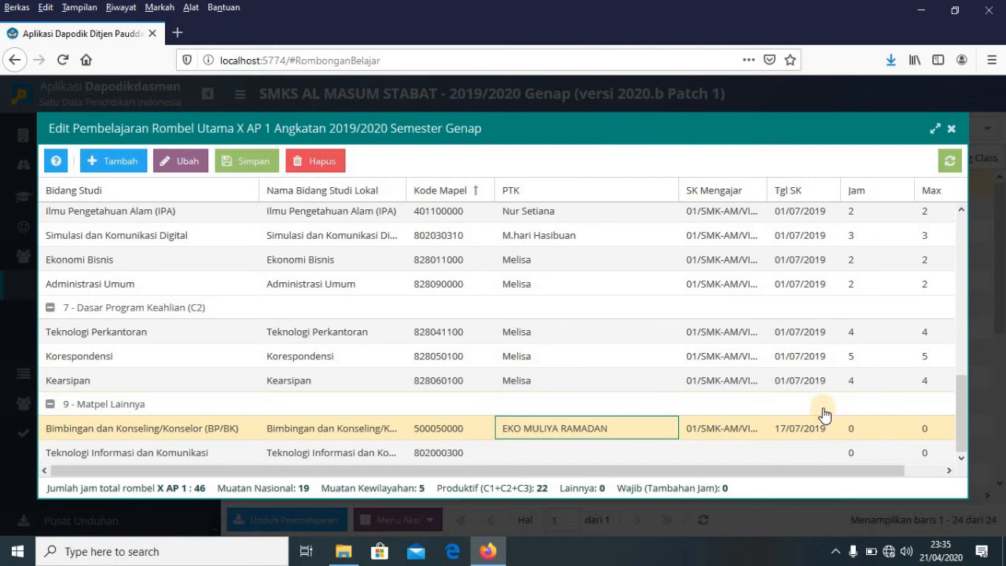
pyautogui.click(952, 128)
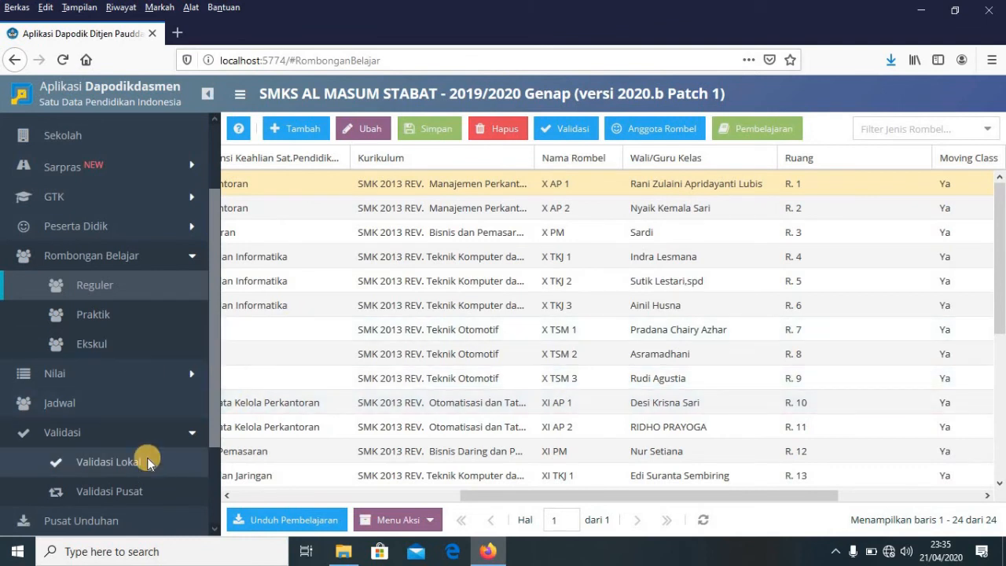
pyautogui.click(122, 400)
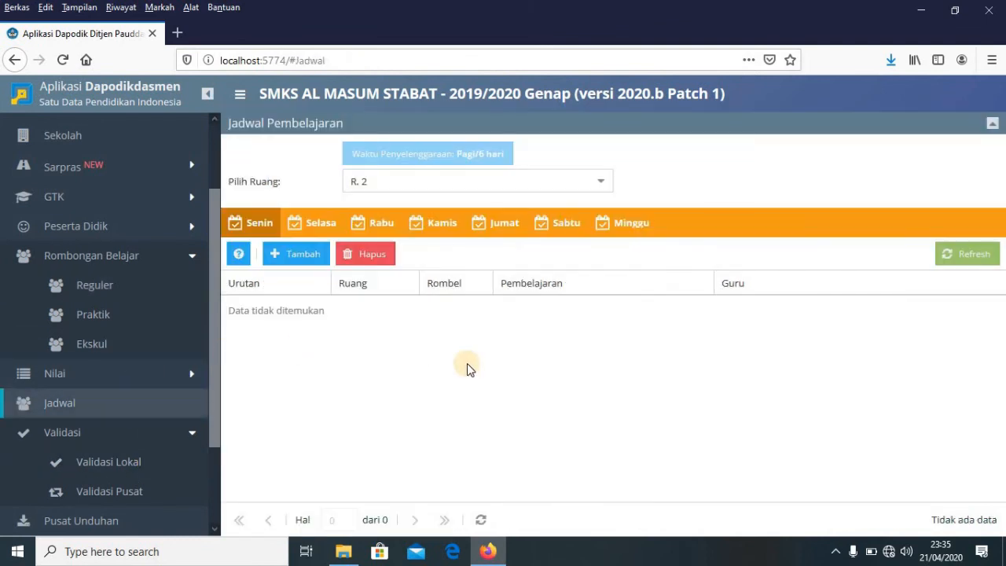